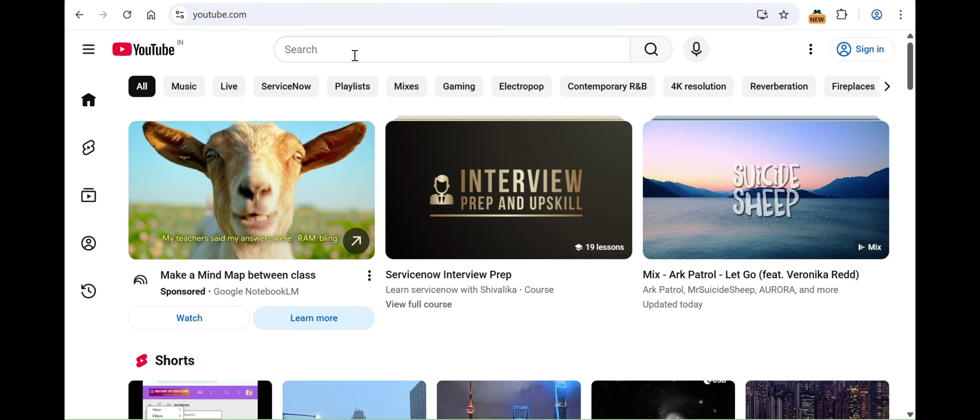
Search YouTube for the instructor's first name and open the matching ServiceNow learning channel
left_click(355, 56)
type("Shivalika")
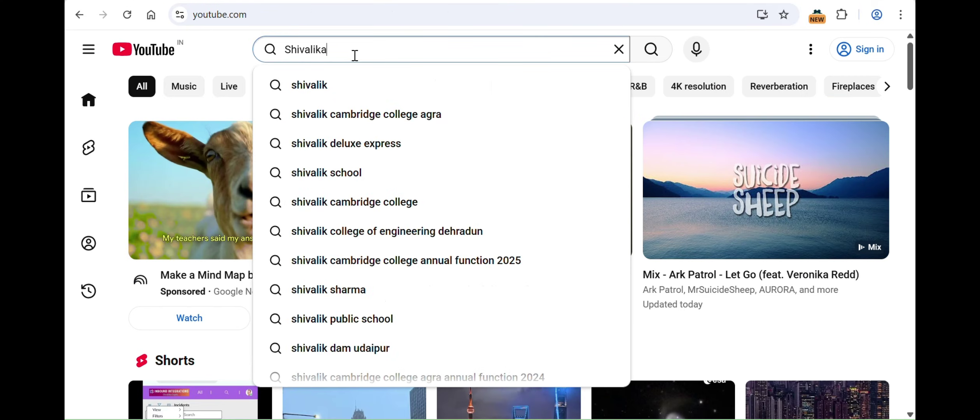
key("Return")
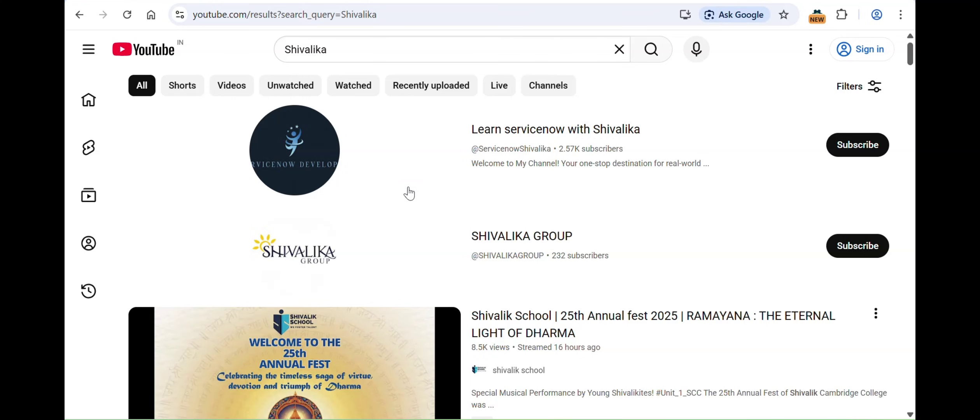
left_click(365, 164)
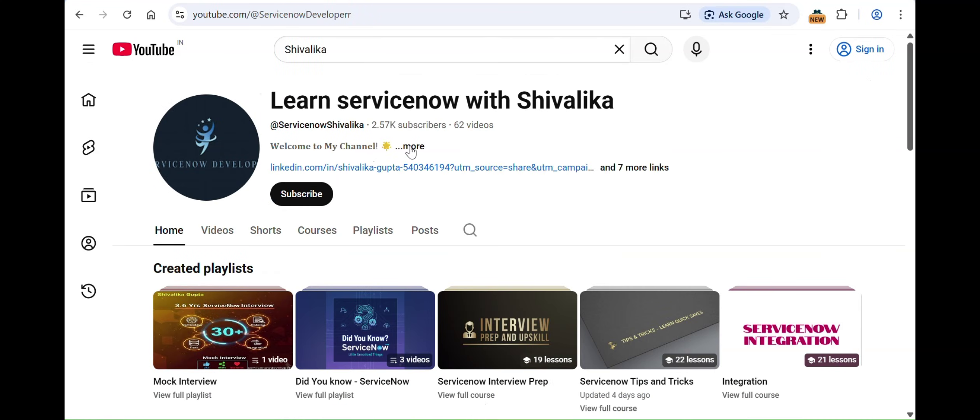
Look through the channel's home page, examining its created playlists and videos
scroll(550, 233, "down", 1)
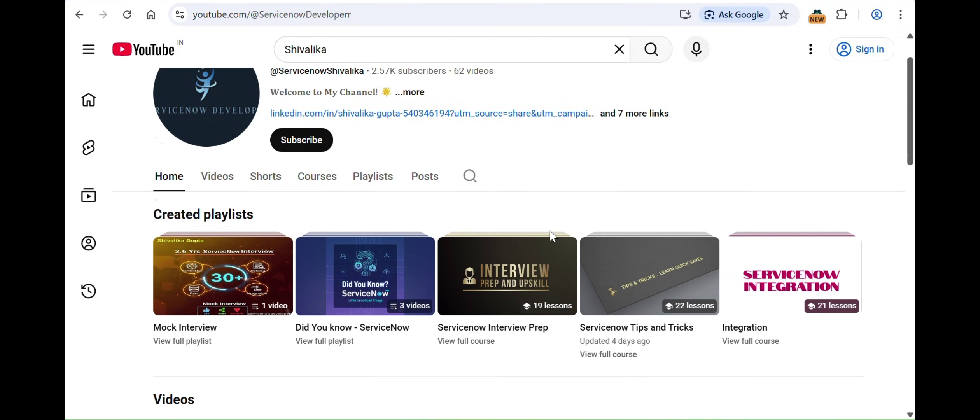
scroll(553, 236, "down", 1)
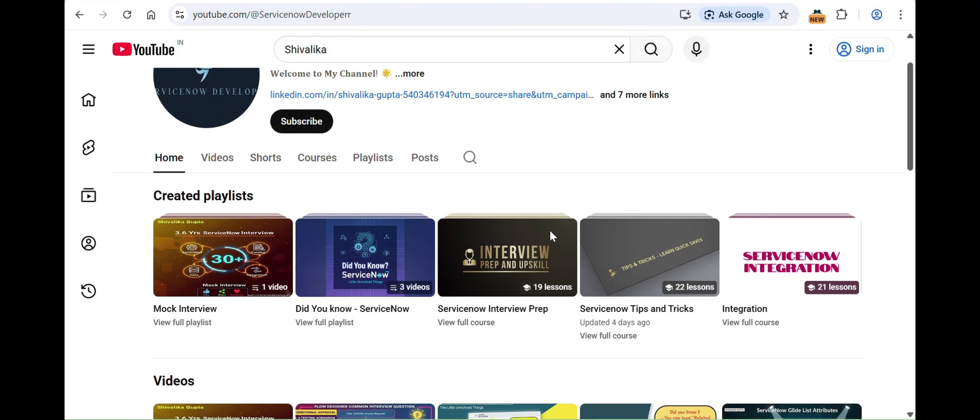
scroll(550, 230, "up", 1)
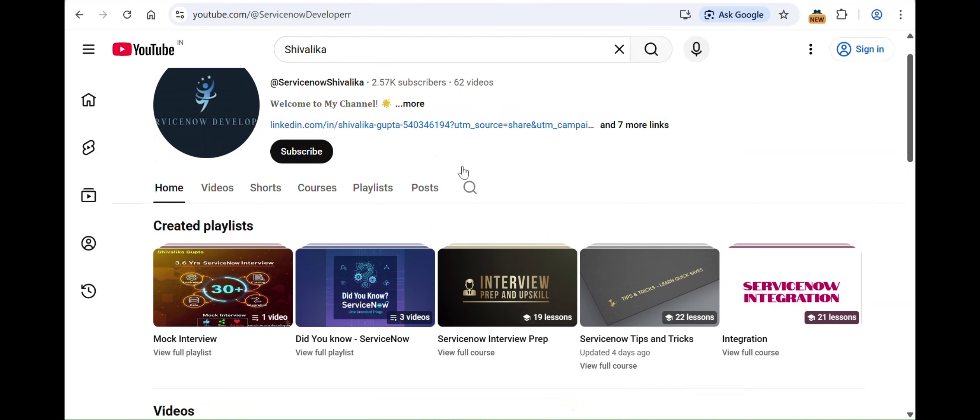
scroll(547, 204, "down", 2)
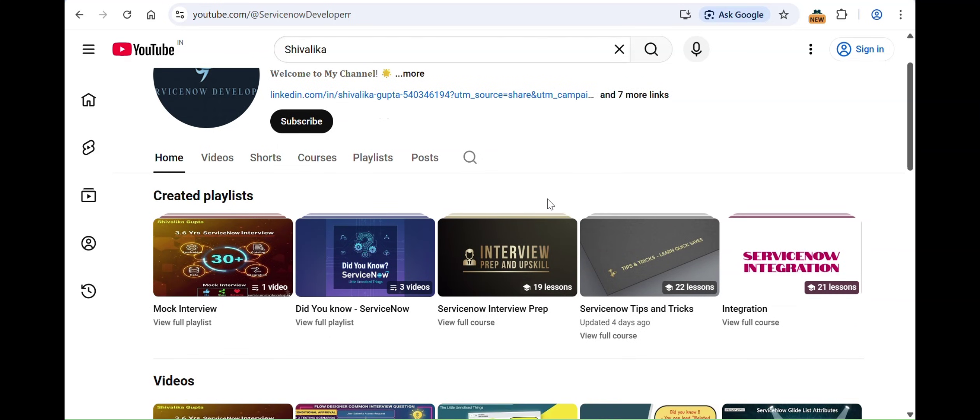
scroll(547, 204, "down", 1)
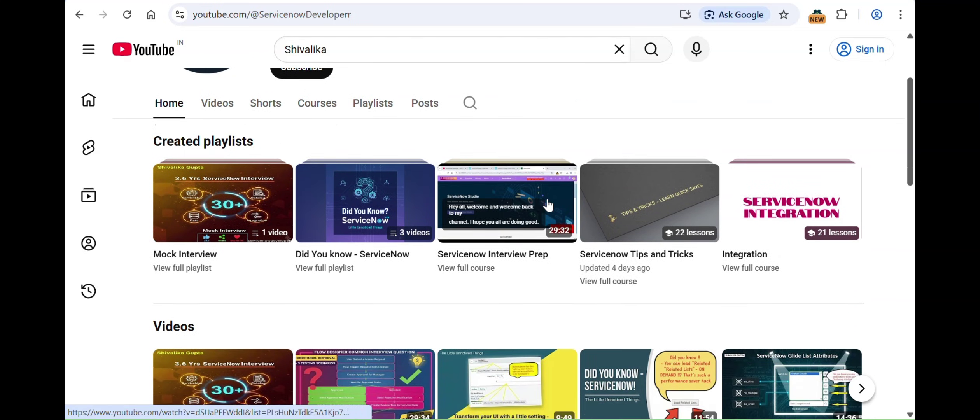
scroll(499, 370, "up", 1)
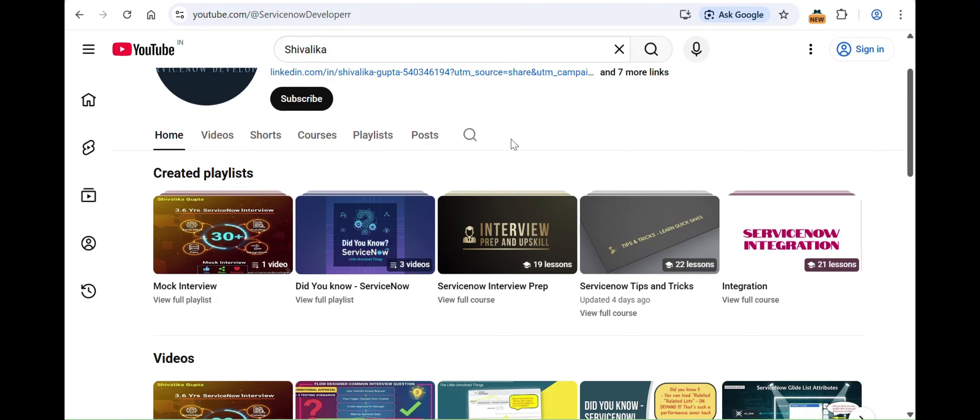
scroll(537, 165, "up", 1)
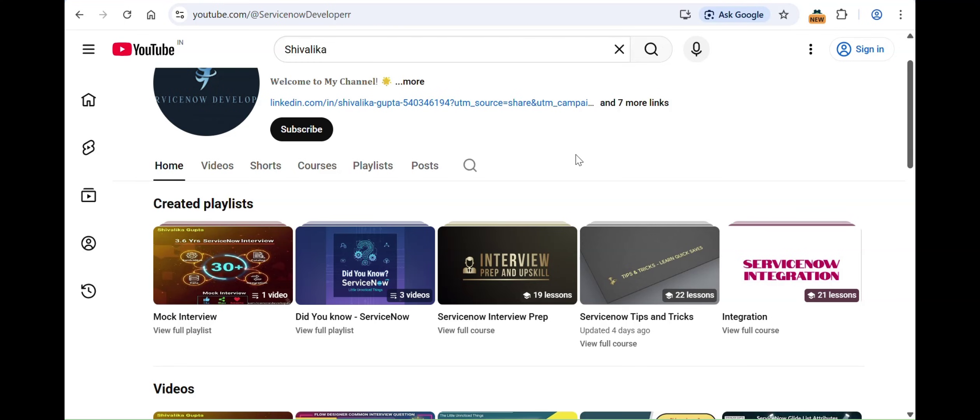
scroll(579, 160, "up", 2)
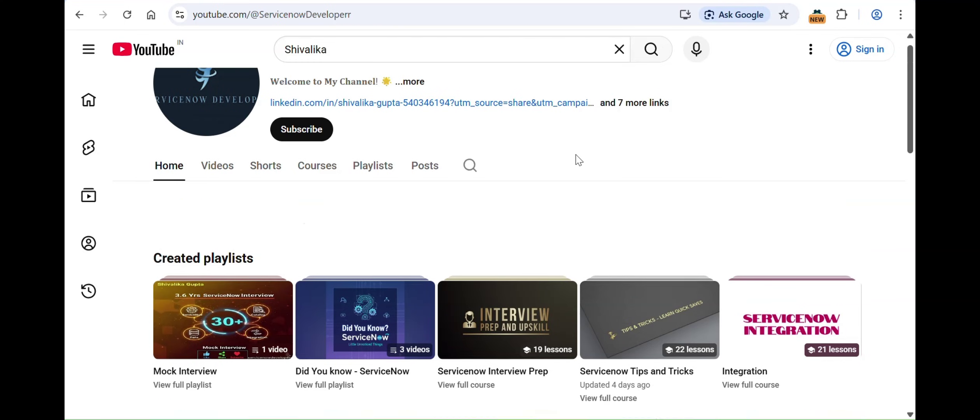
Switch to the ServiceNow instance, find UI Builder with the filter "Ui builder", open it and dismiss the update banner
key("ctrl+Tab")
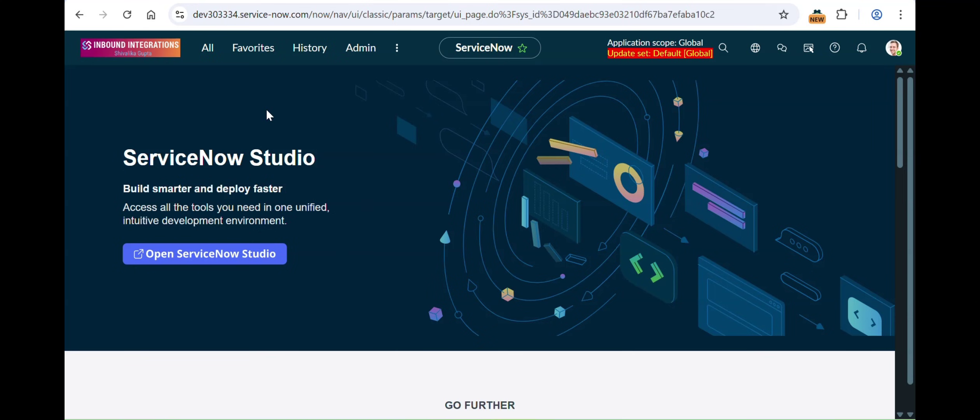
left_click(202, 52)
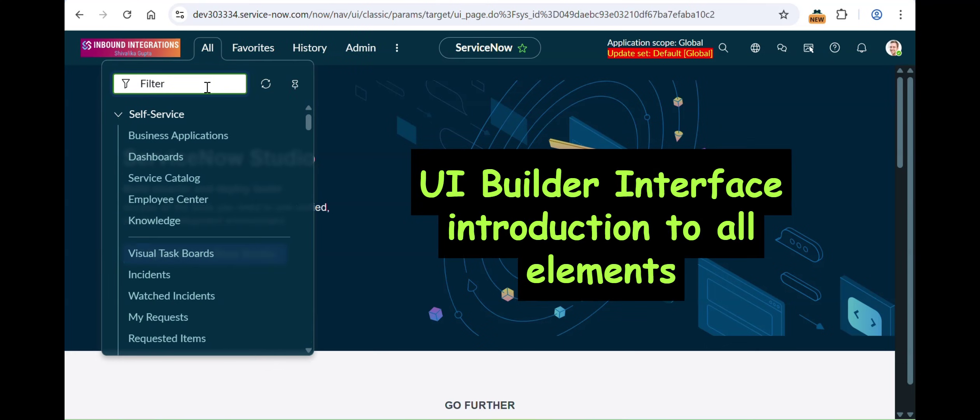
type("Ui builder")
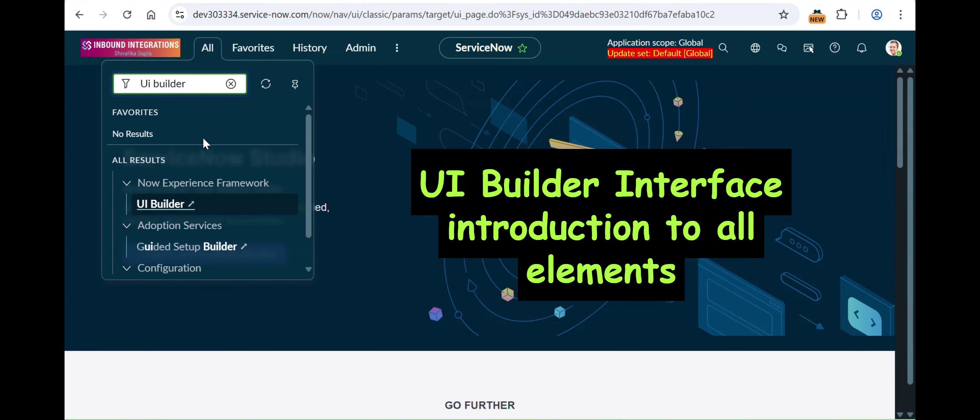
left_click(168, 206)
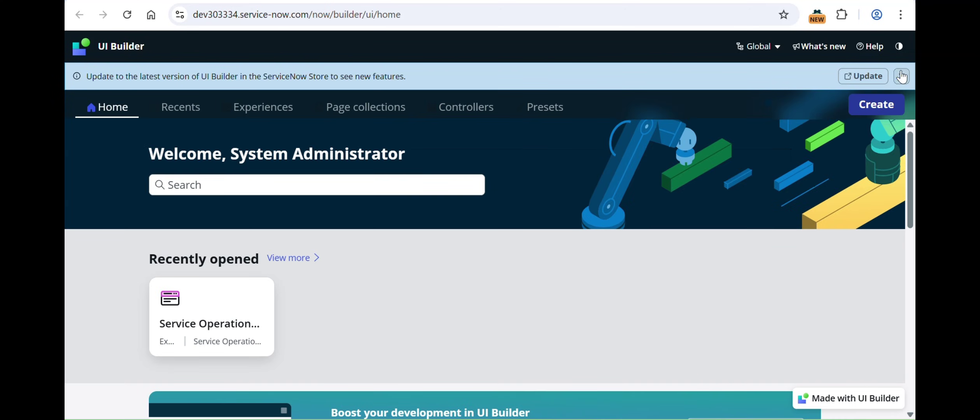
left_click(902, 77)
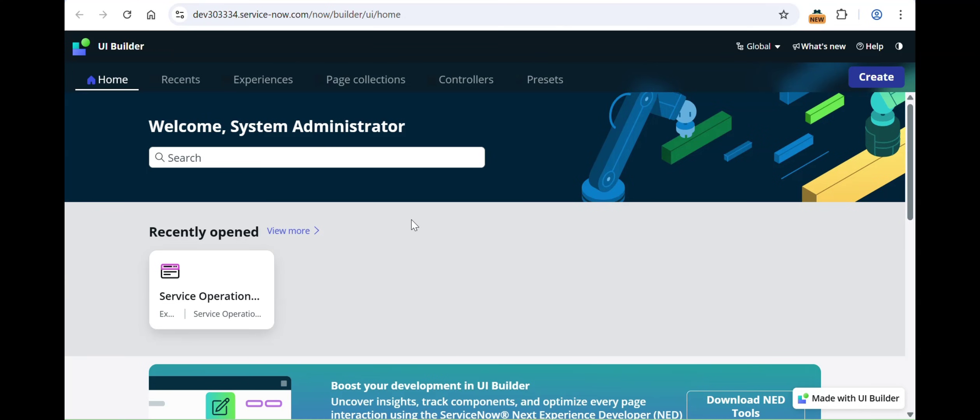
Return to the ServiceNow instance, reopen UI Builder, and dismiss the guided tour along with its auto-launch prompt
key("ctrl+w")
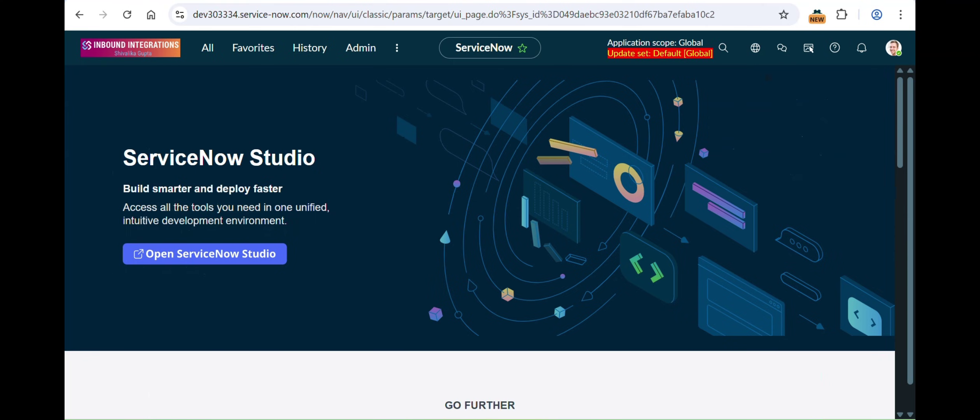
left_click(213, 45)
key("Return")
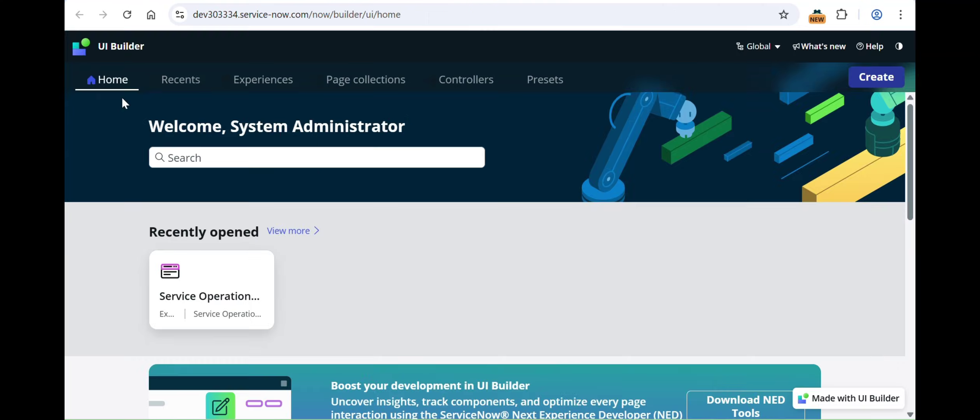
left_click(664, 161)
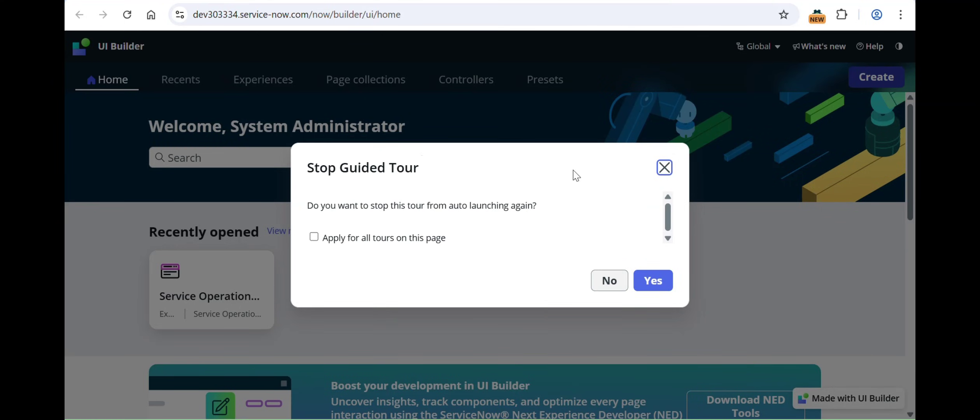
left_click(665, 168)
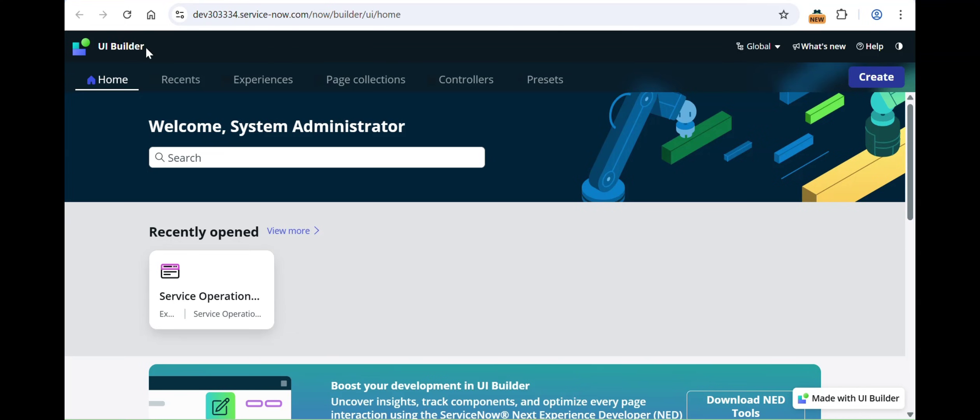
Examine UI Builder's header elements: the home logo compared with ServiceNow's main page, the application scope selector and the What's new overview
left_click(76, 53)
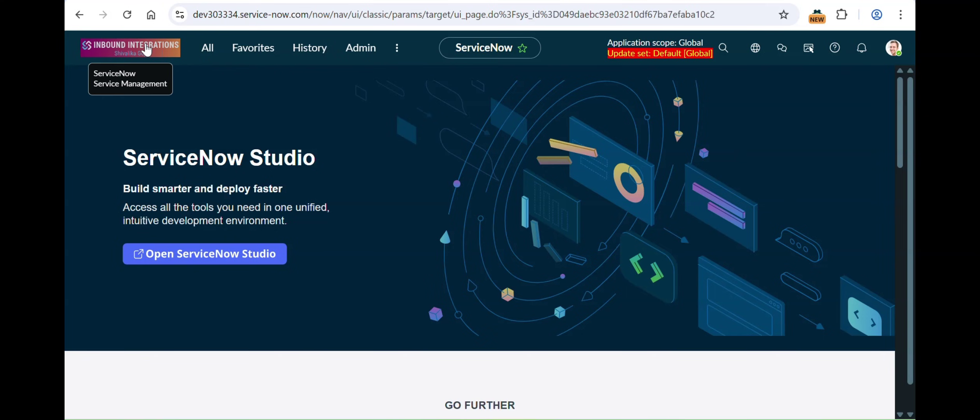
key("alt+Left")
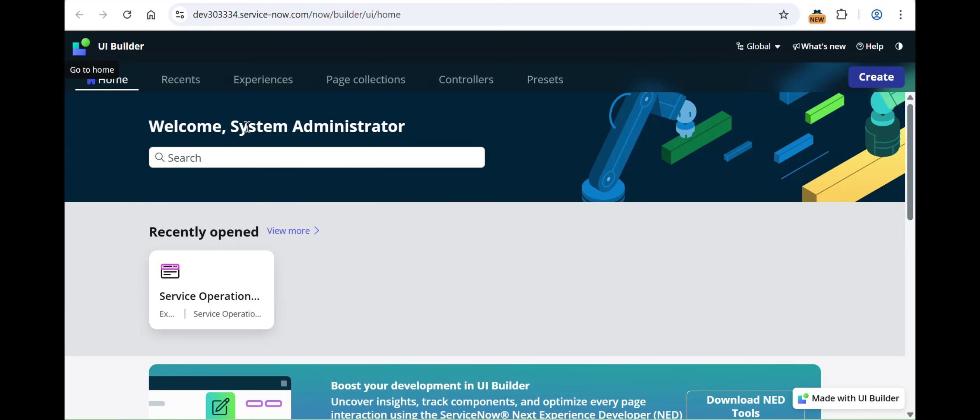
left_click(757, 55)
left_click(807, 225)
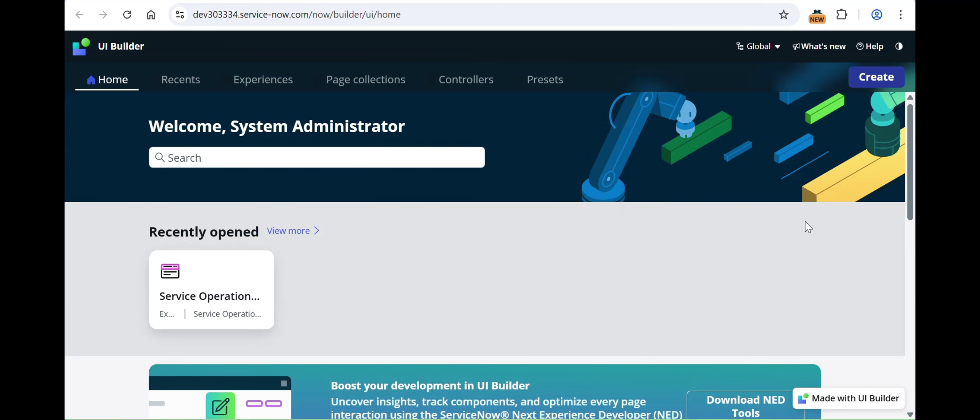
left_click(824, 49)
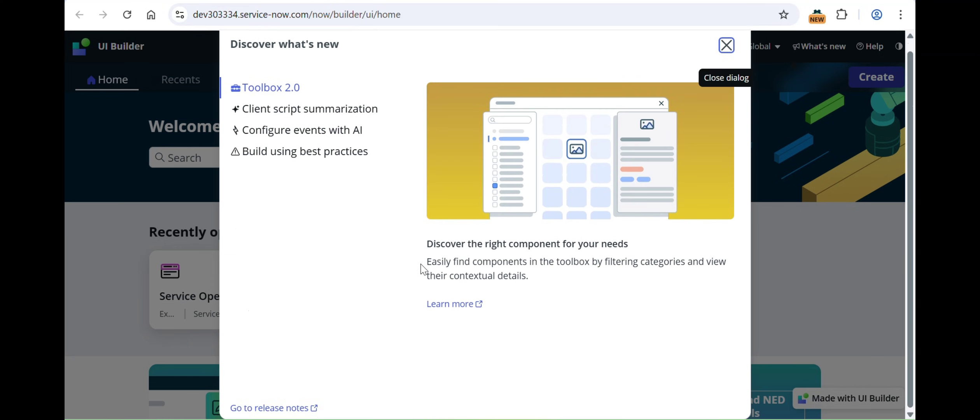
left_click(726, 45)
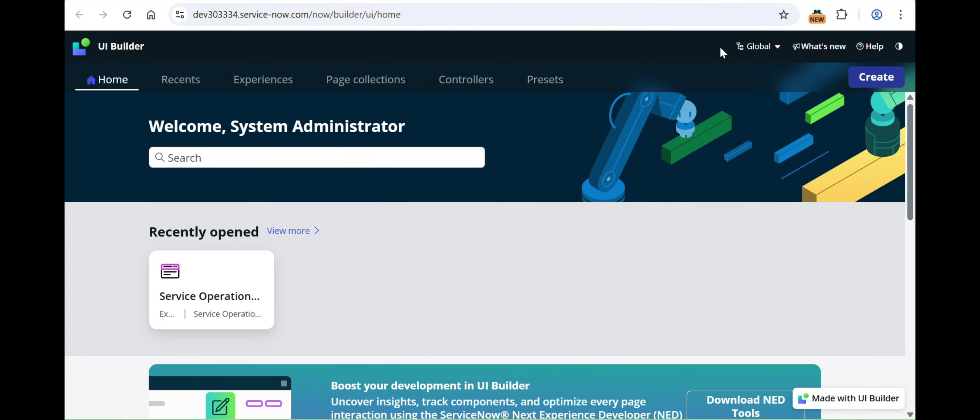
Try the Dark theme for UI Builder and restore the Light theme
left_click(899, 54)
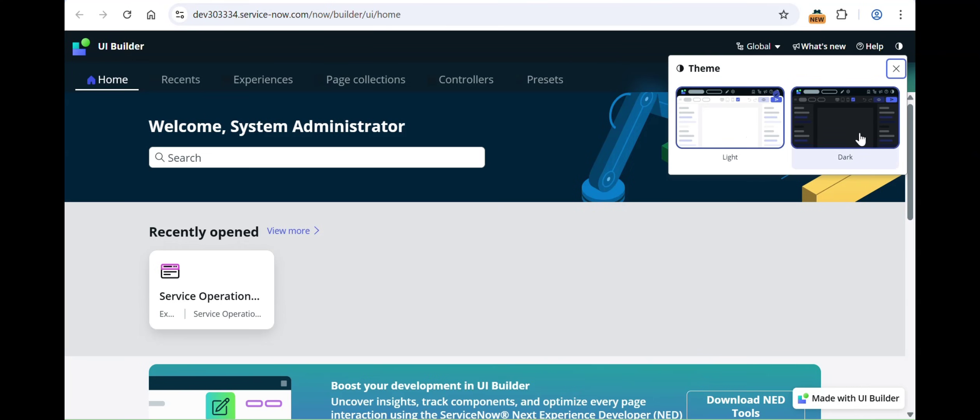
left_click(837, 124)
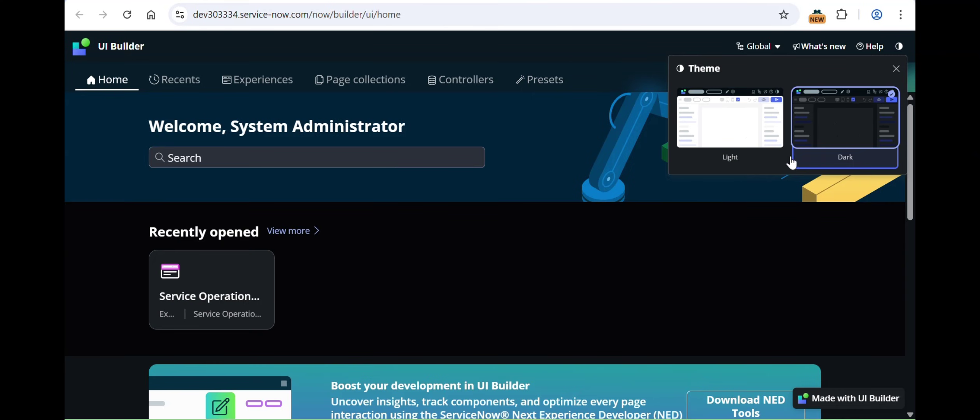
left_click(729, 123)
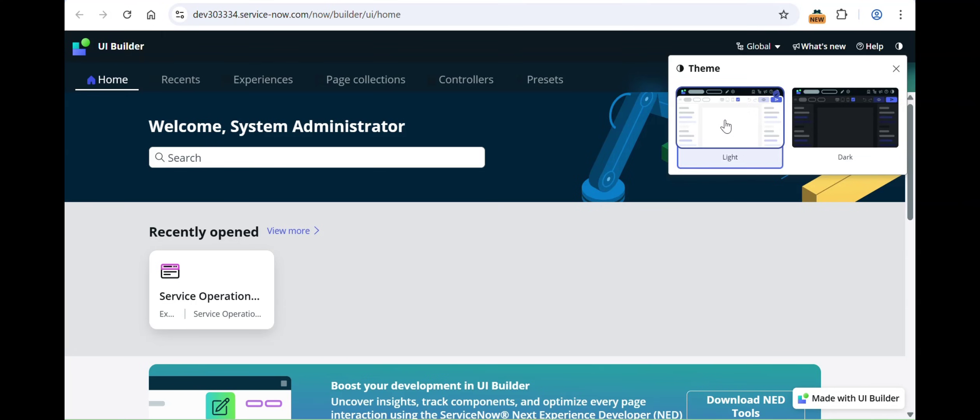
left_click(642, 251)
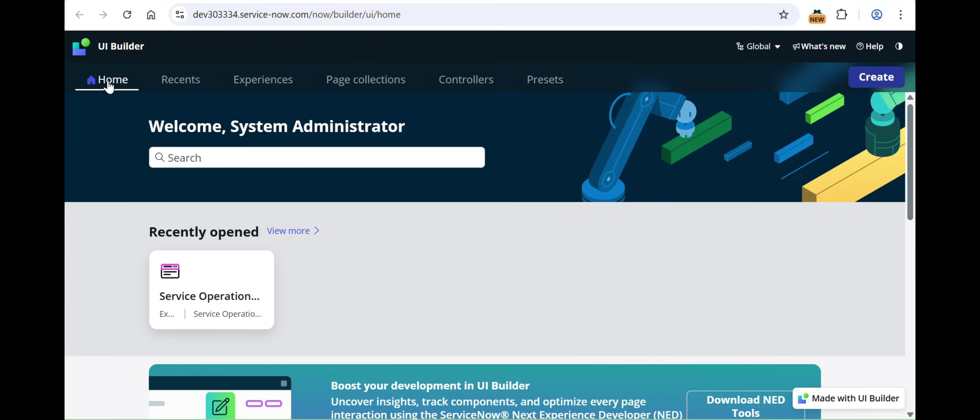
Review the UI Builder home page, and show the recently opened items as a grid
scroll(352, 205, "down", 10)
scroll(446, 298, "up", 10)
left_click(176, 88)
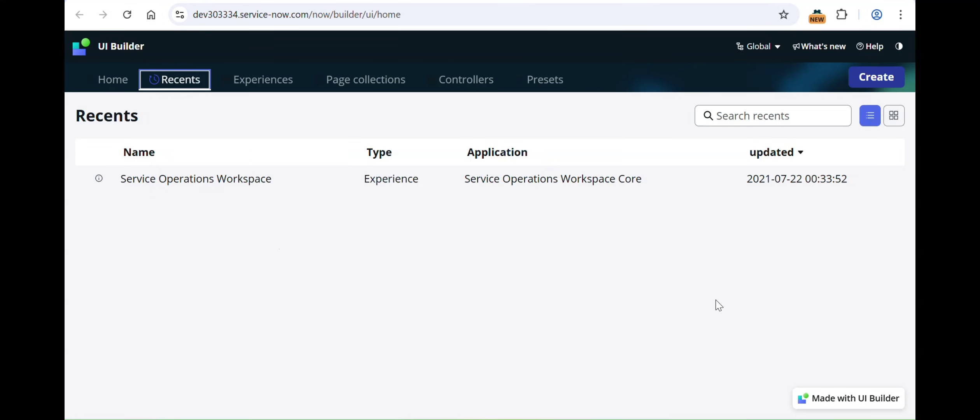
left_click(895, 121)
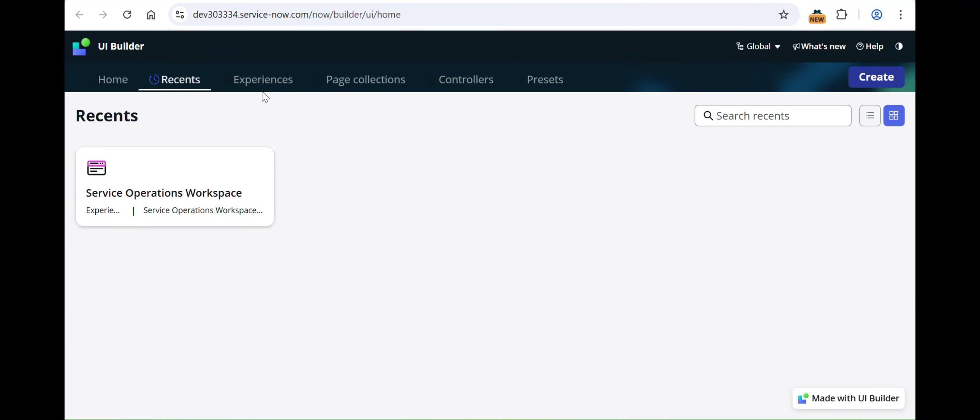
Open the Experiences overview and display the experiences as a list
left_click(249, 81)
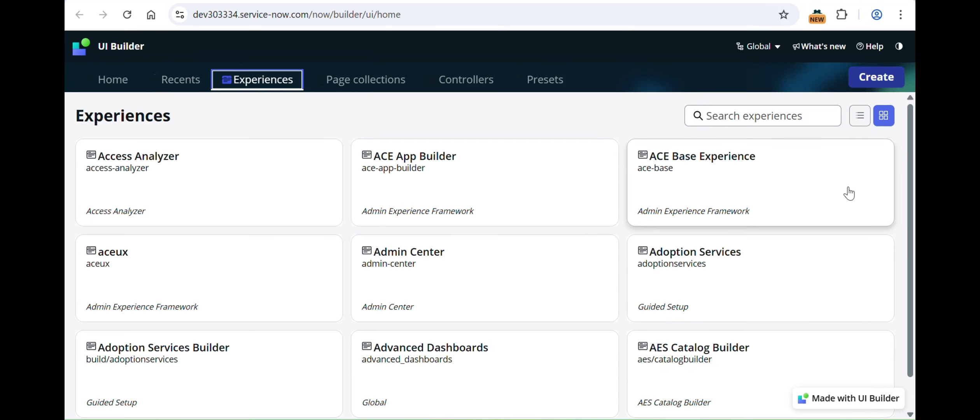
left_click(861, 122)
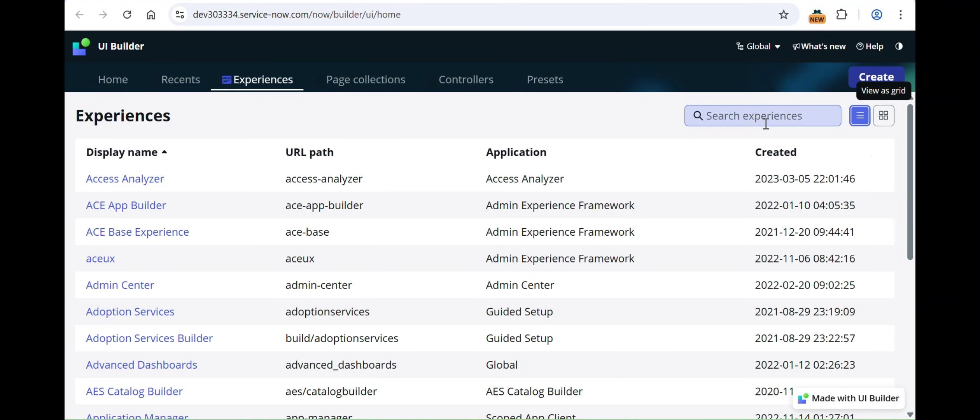
left_click(766, 124)
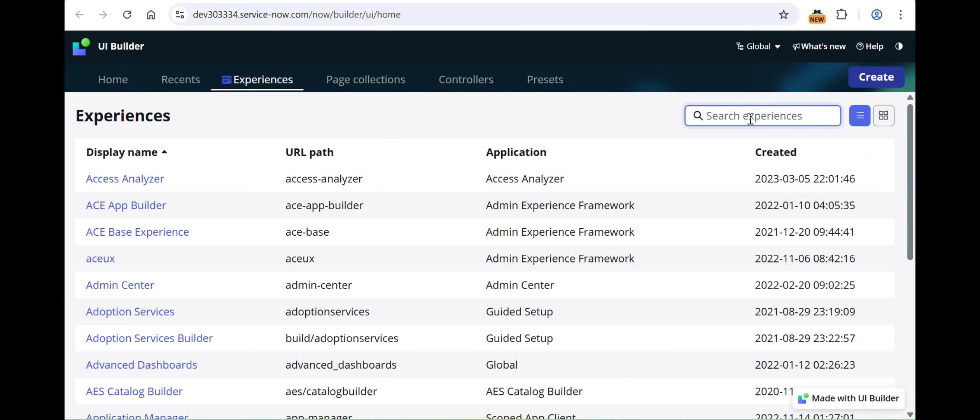
View the overviews of page collections, controllers and presets in turn
left_click(354, 87)
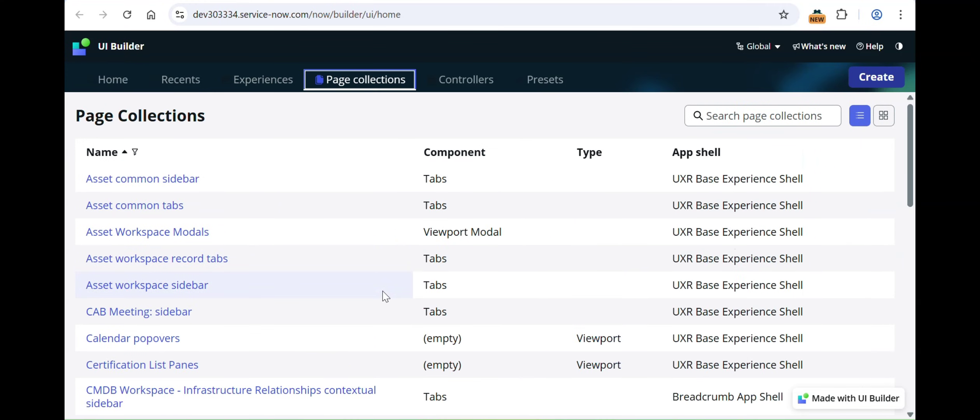
left_click(462, 81)
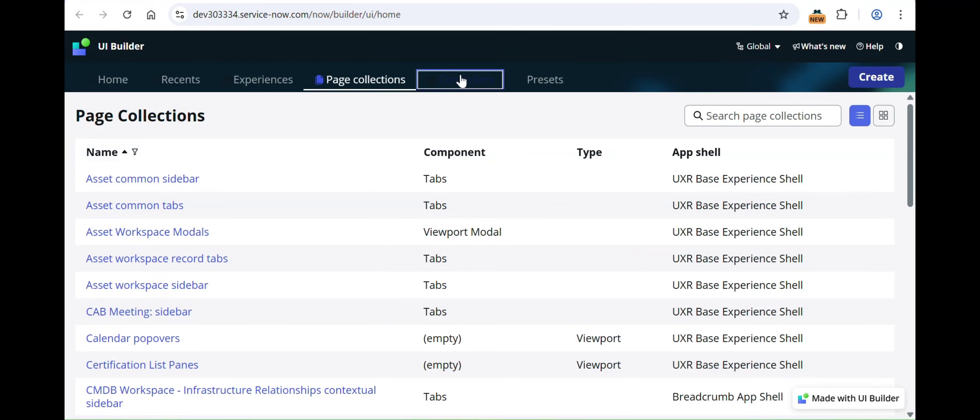
left_click(542, 80)
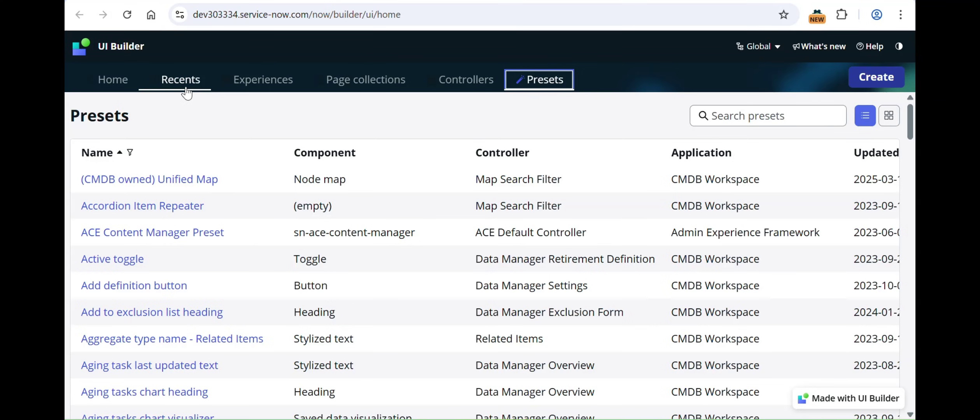
Return to the home page and review the types of items that can be created
left_click(122, 85)
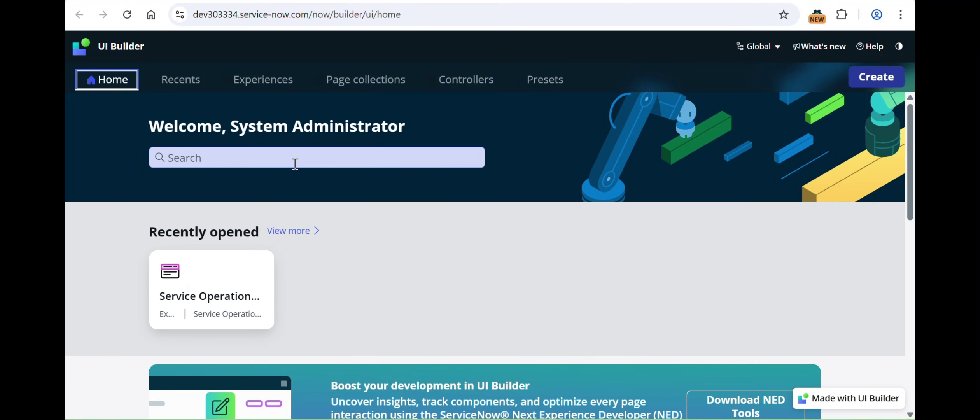
scroll(337, 258, "down", 1)
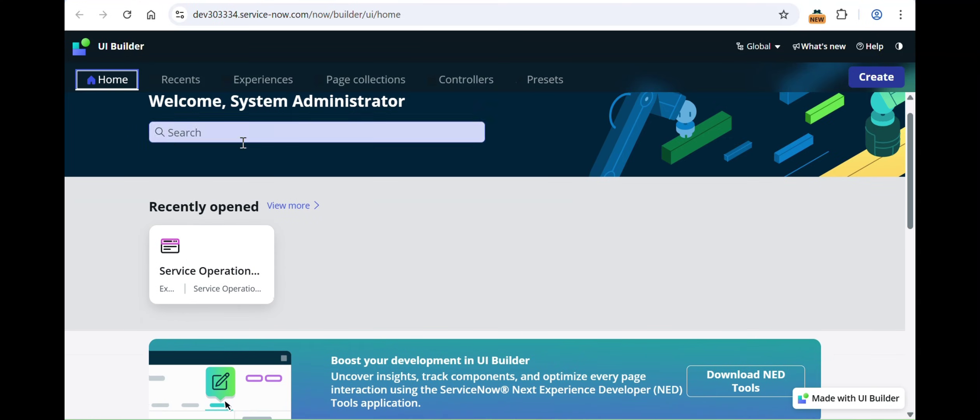
left_click(869, 89)
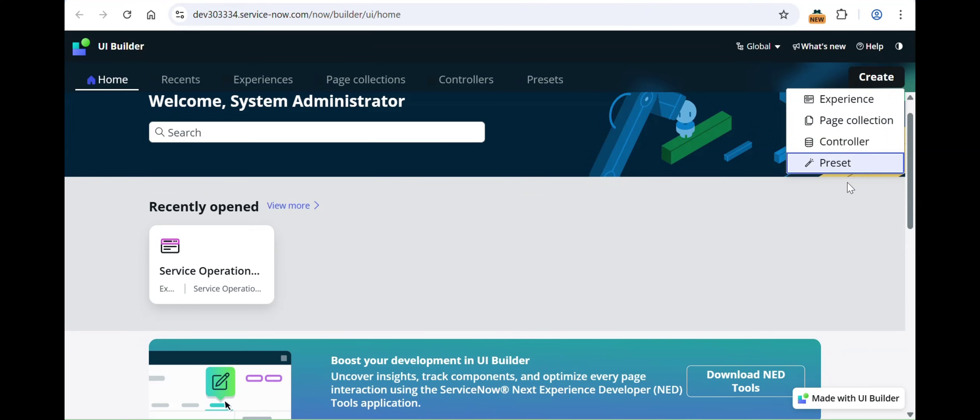
left_click(821, 206)
scroll(412, 260, "down", 2)
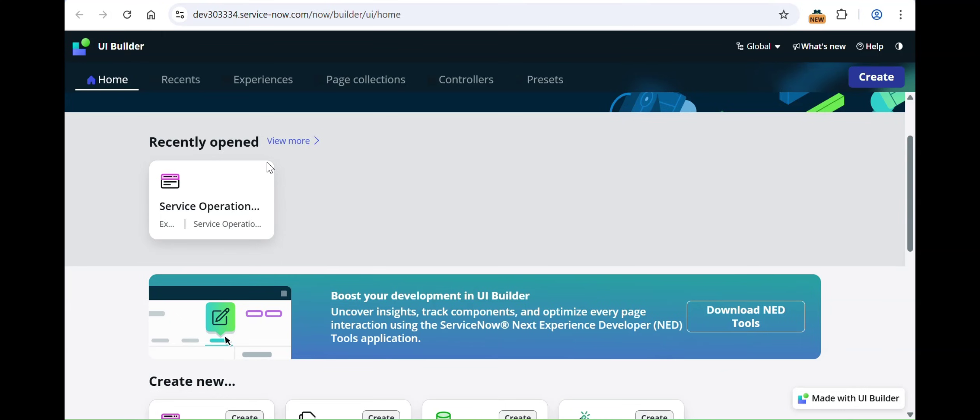
View all recently opened items, and examine the home page's Create new and Getting started sections
left_click(290, 143)
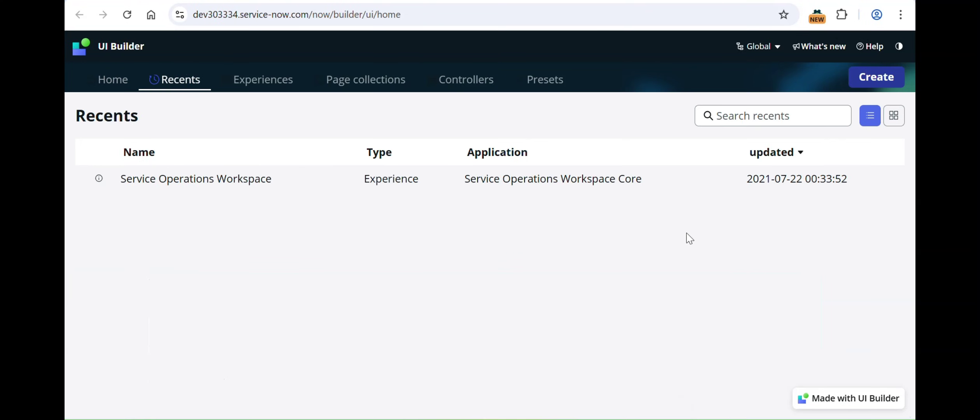
left_click(103, 91)
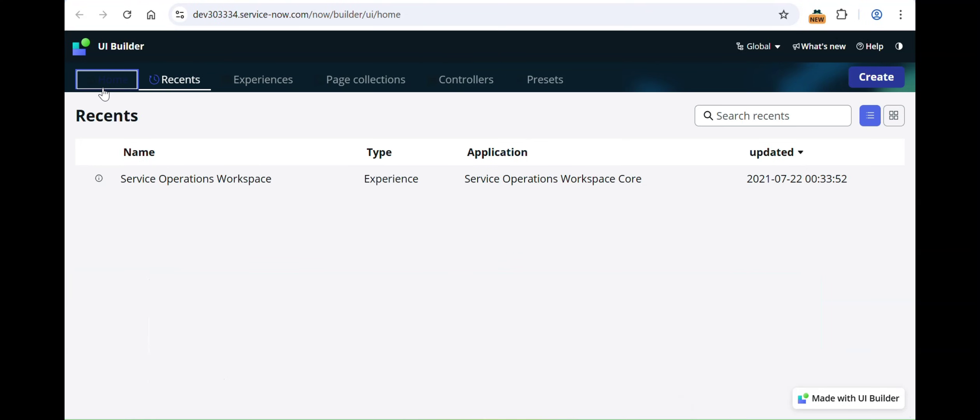
scroll(393, 282, "down", 5)
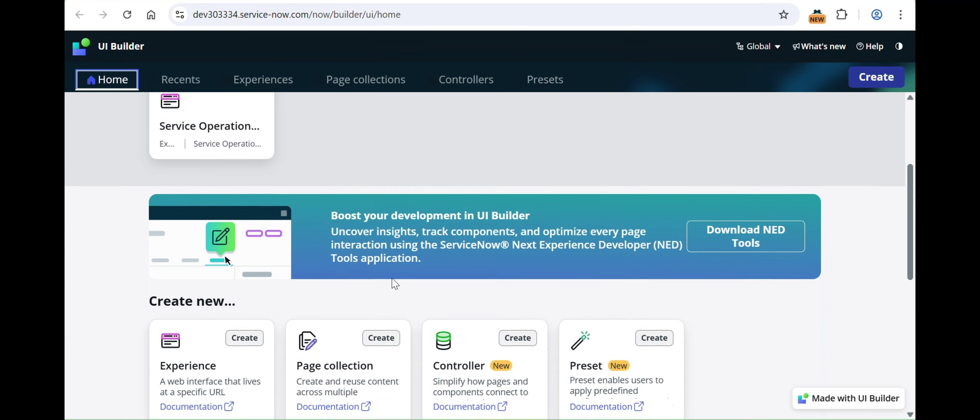
scroll(394, 282, "down", 1)
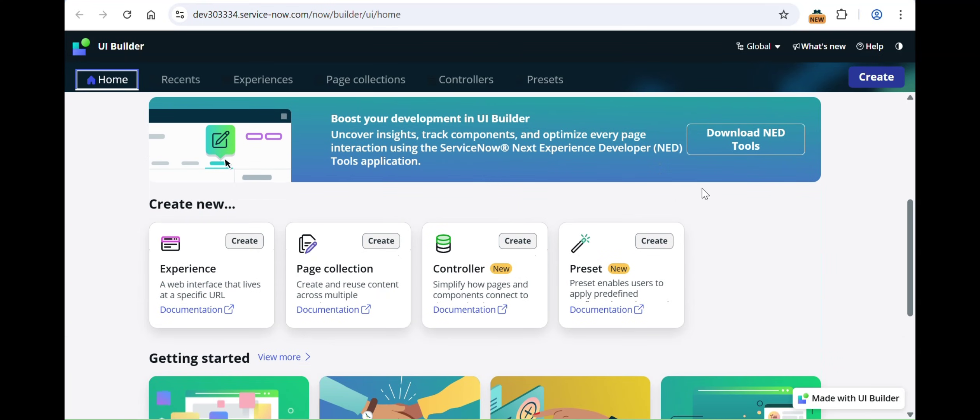
scroll(677, 190, "down", 1)
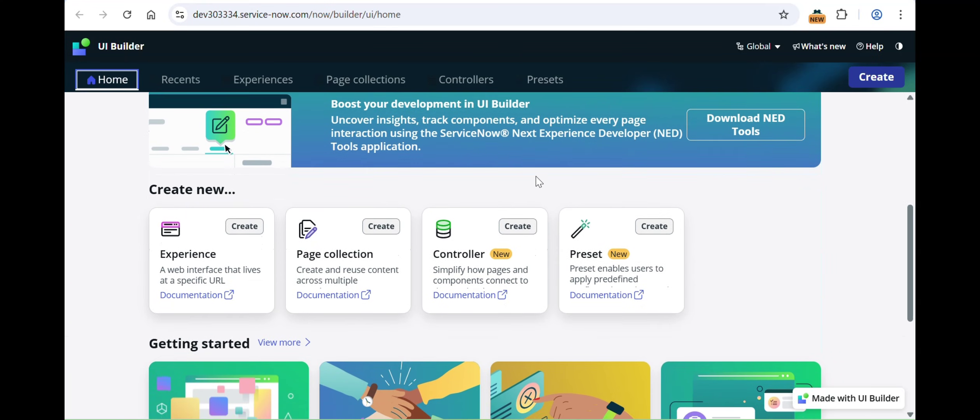
scroll(539, 181, "down", 1)
scroll(701, 152, "up", 1)
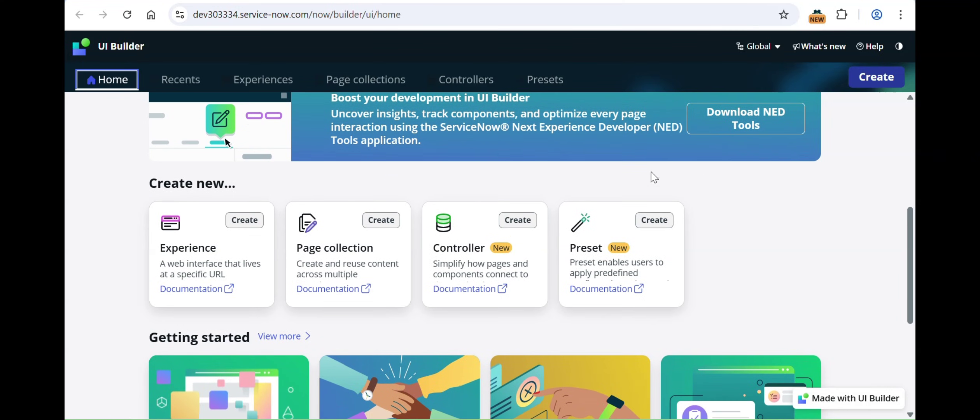
scroll(651, 173, "down", 2)
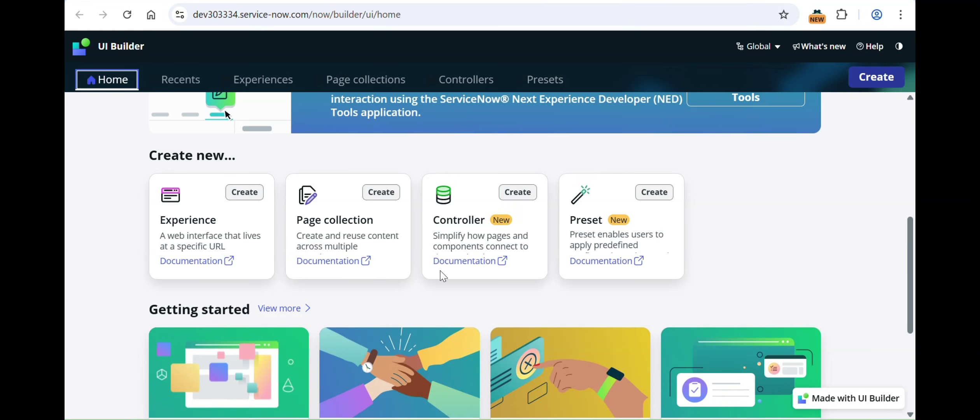
scroll(583, 272, "down", 2)
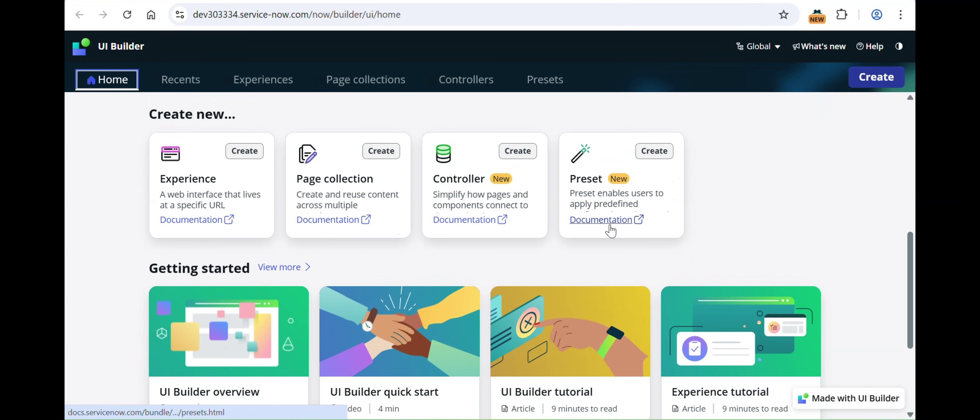
scroll(770, 224, "down", 1)
scroll(700, 224, "down", 1)
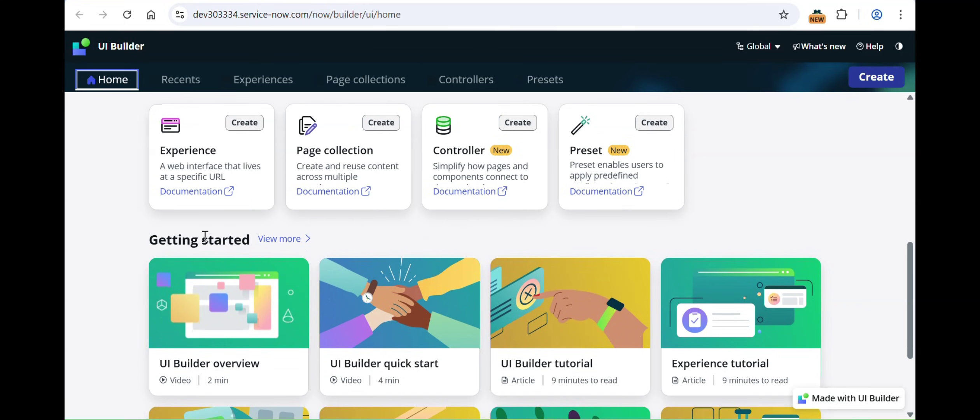
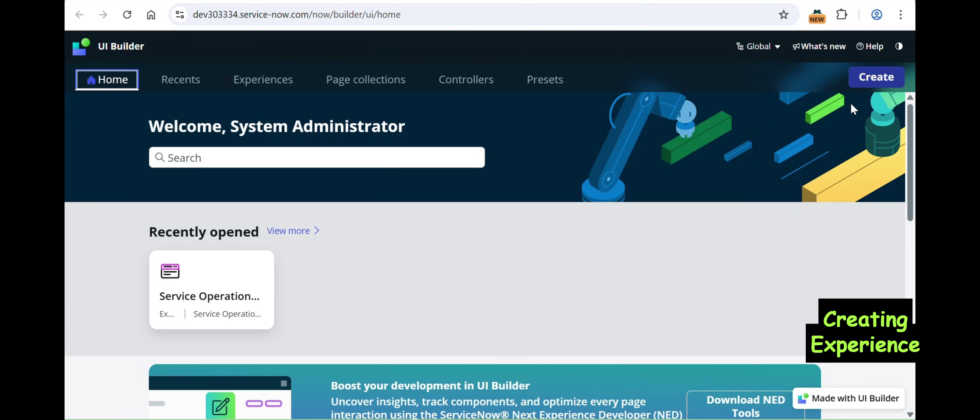
Start a new experience and name it "learn servicenow with" followed by the instructor's first name
left_click(867, 82)
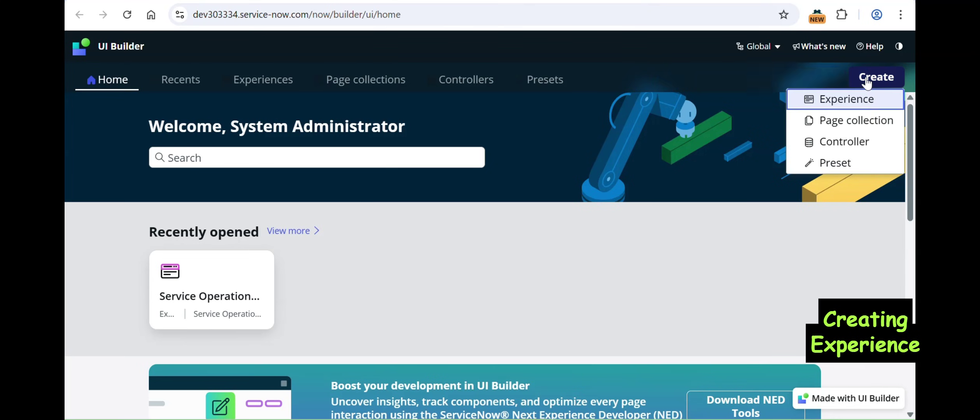
left_click(844, 102)
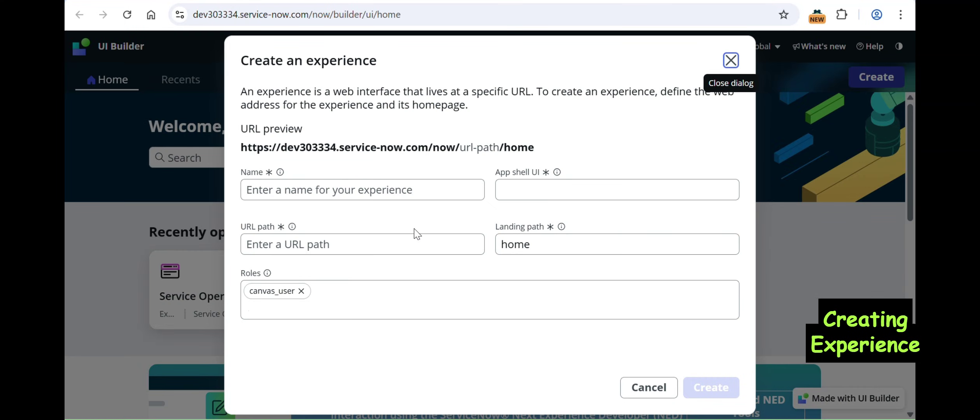
left_click(422, 189)
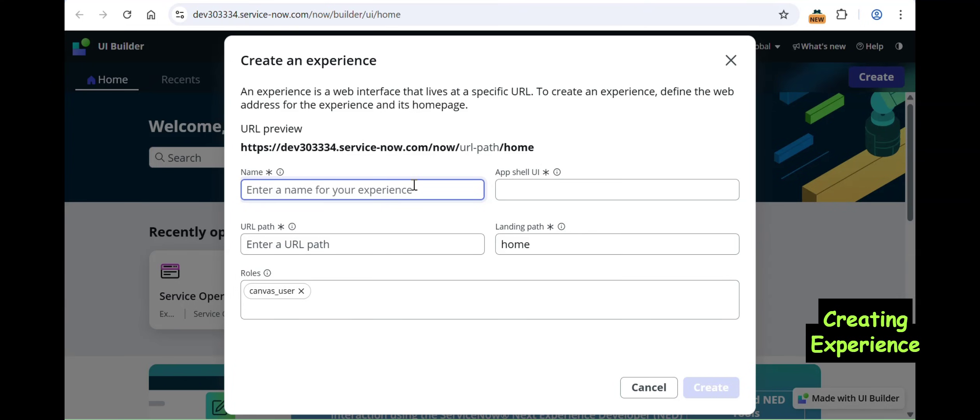
type("learn service")
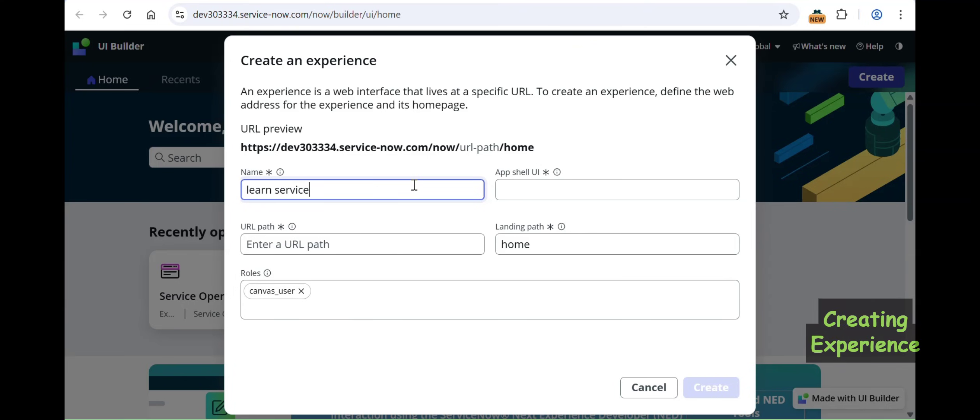
type("now with Shivali")
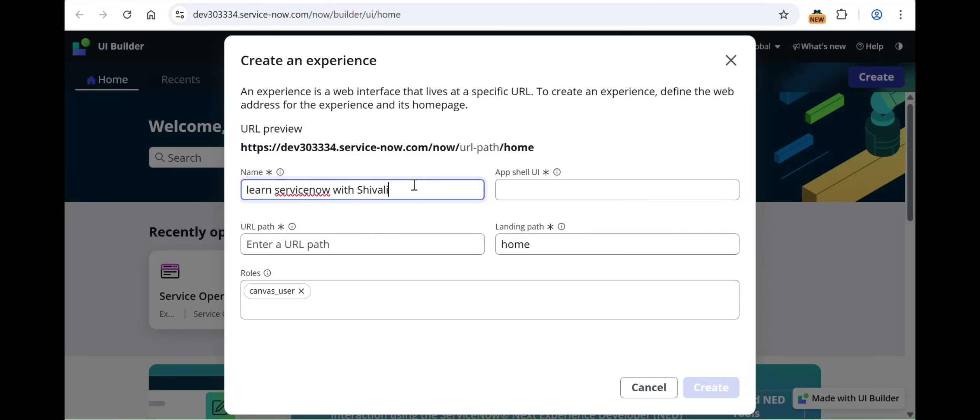
type("ka")
left_click(375, 214)
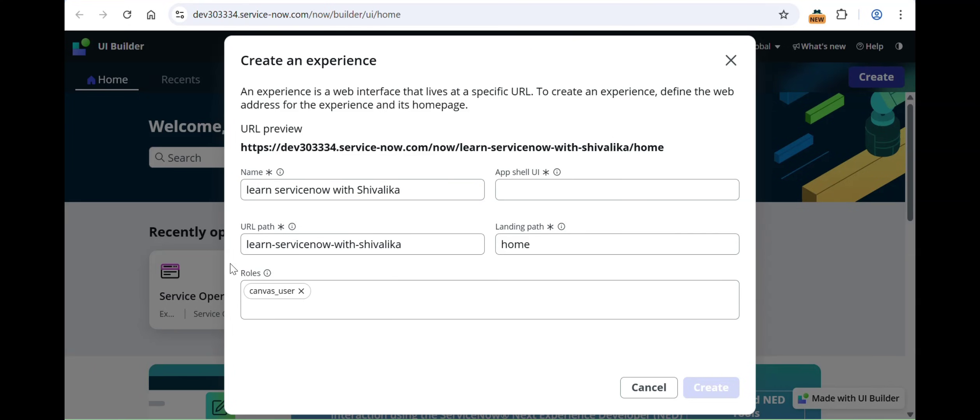
Check the new experience's URL path and set its App shell UI to Workspace App Shell
left_click_drag(242, 244, 464, 255)
left_click(383, 216)
left_click(545, 188)
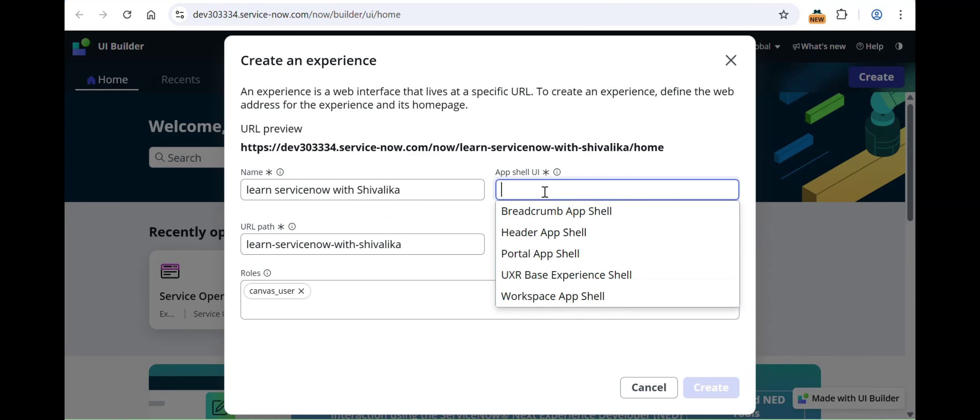
left_click(566, 305)
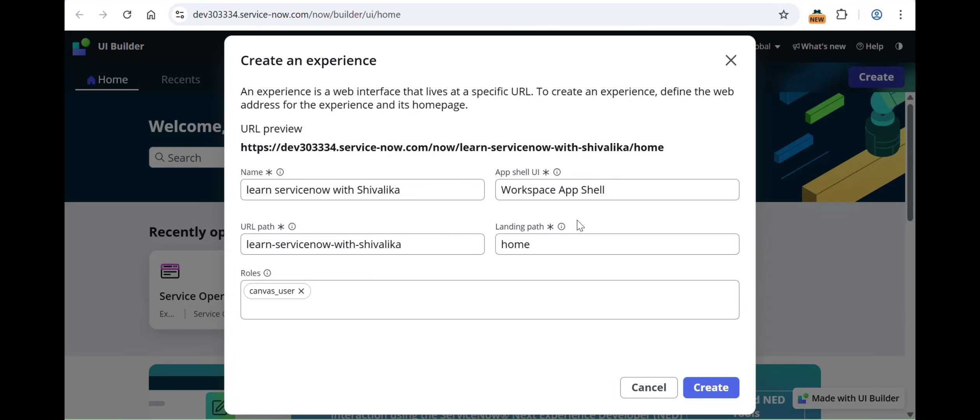
Review the App shell UI field and its selected option in the experience form
left_click(535, 191)
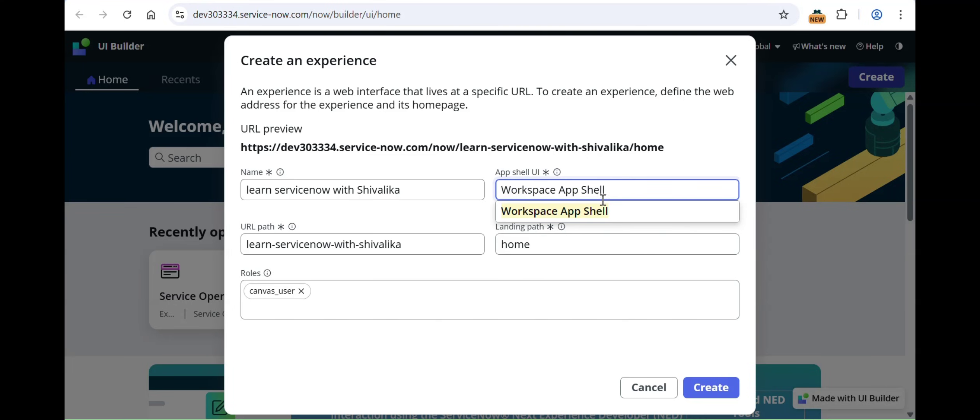
left_click(478, 214)
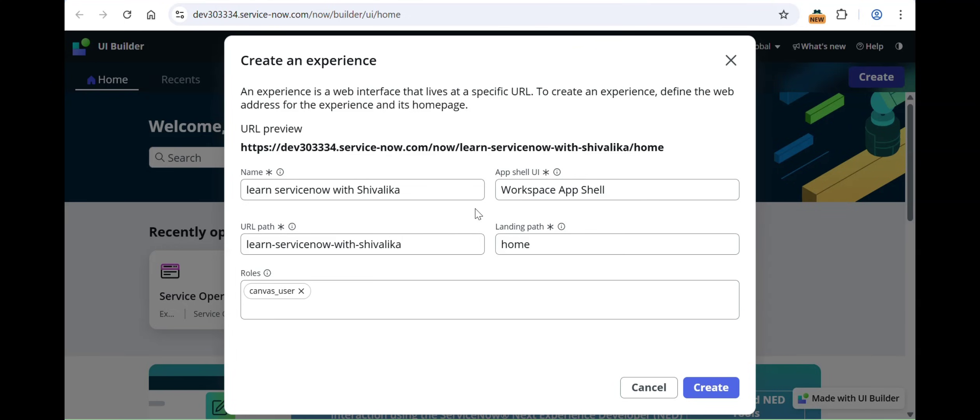
left_click(561, 193)
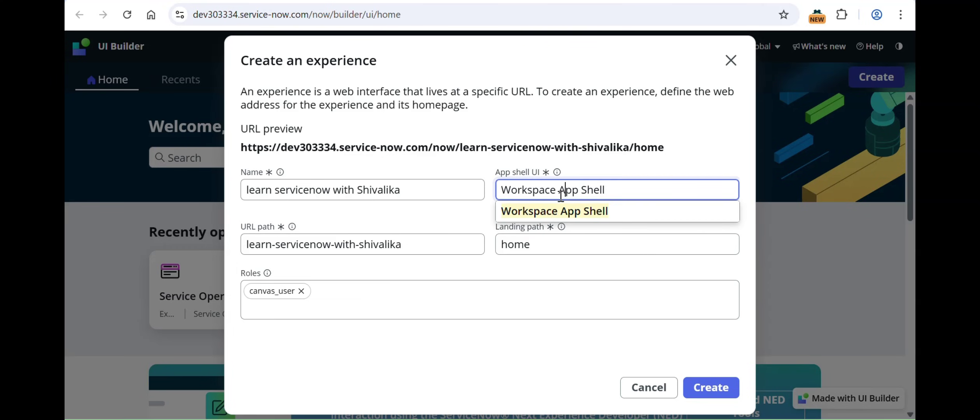
left_click(456, 230)
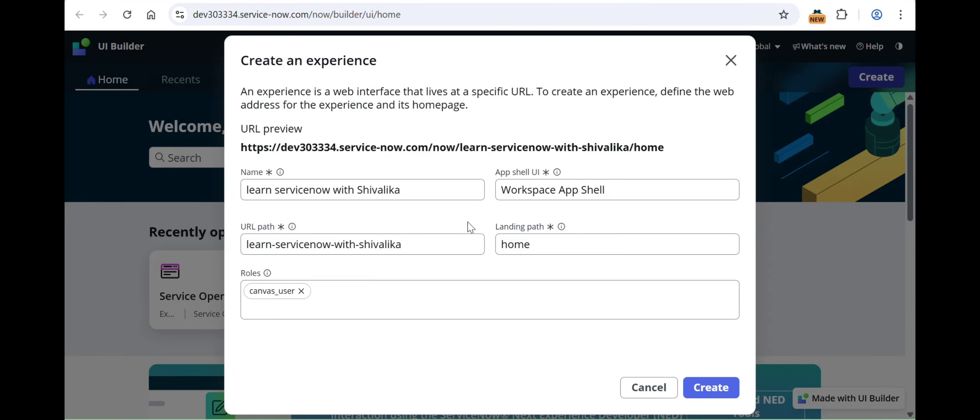
left_click_drag(496, 172, 560, 173)
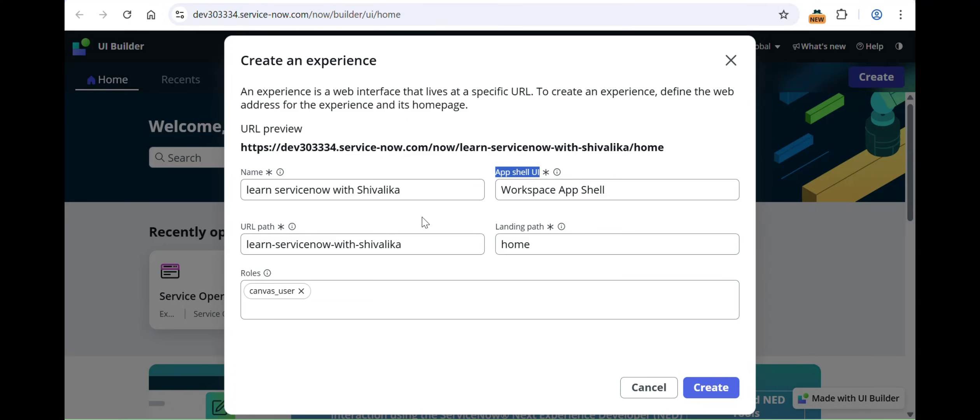
Review the experience's landing path and browse the roles that can be assigned to it
left_click(536, 248)
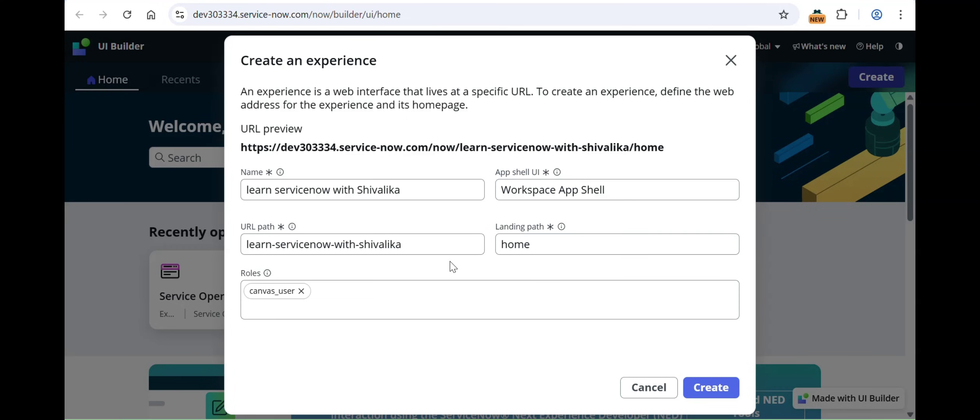
left_click(334, 296)
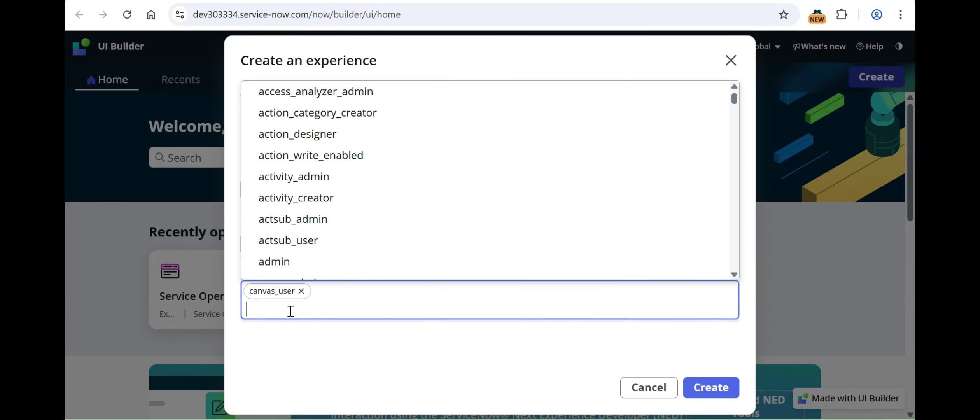
left_click(348, 311)
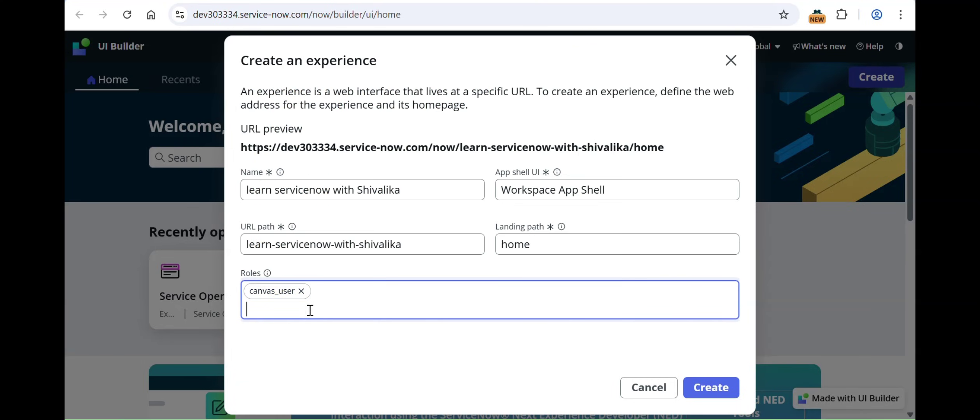
left_click(279, 309)
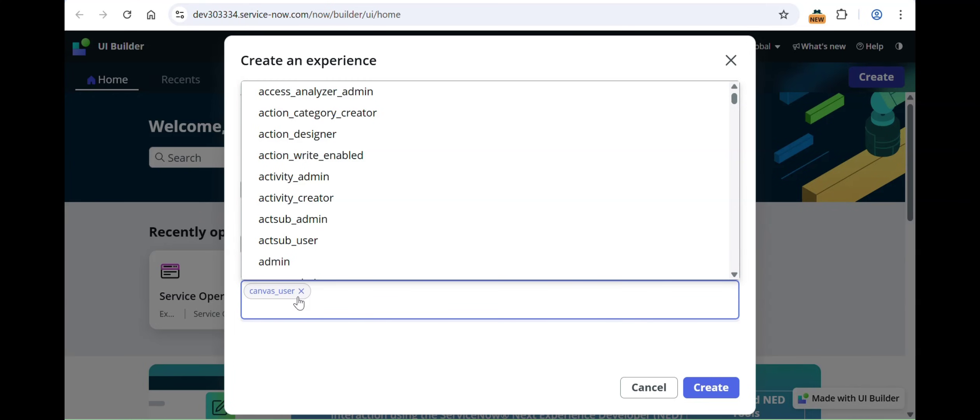
left_click(259, 308)
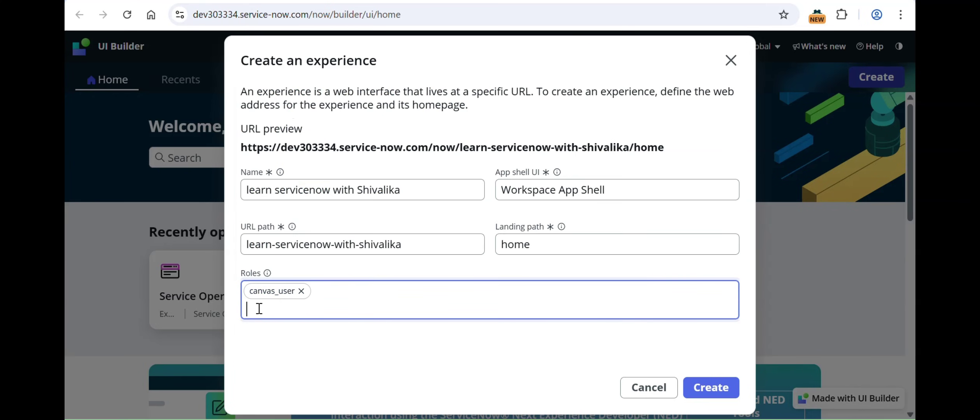
Add the itil role alongside canvas_user and create the experience
type("itil")
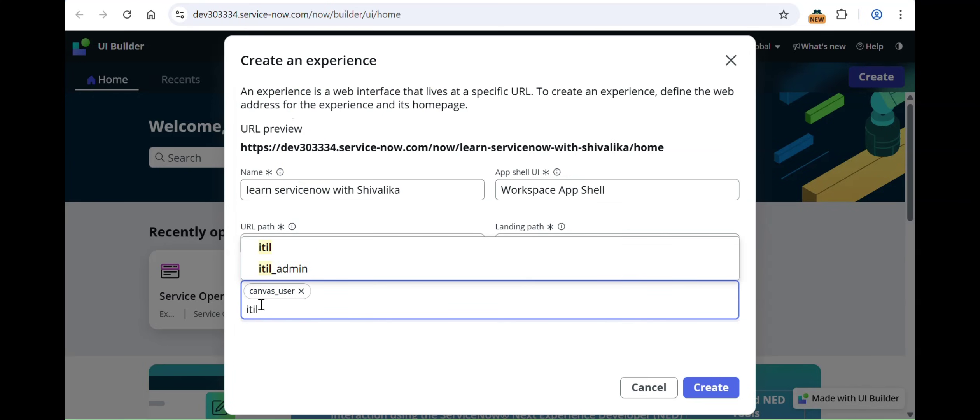
left_click(275, 250)
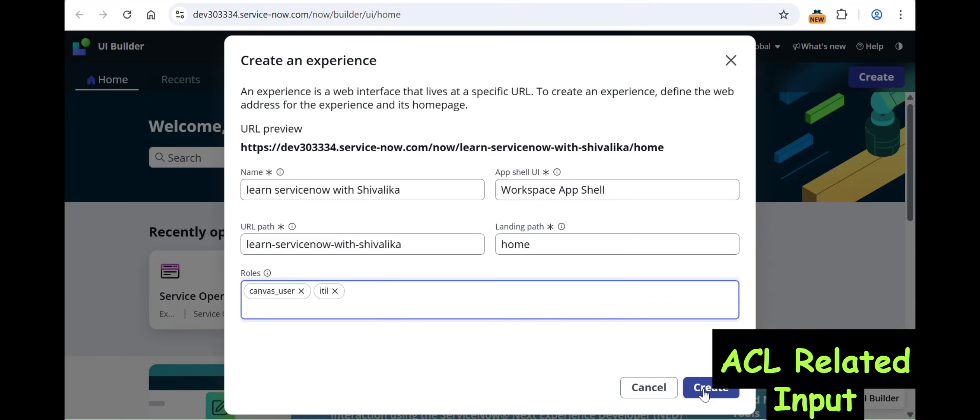
left_click(424, 303)
left_click(540, 325)
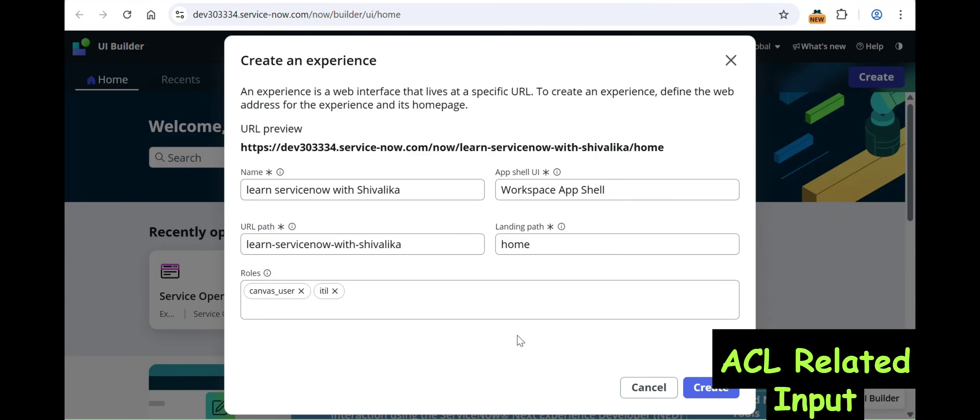
left_click(713, 394)
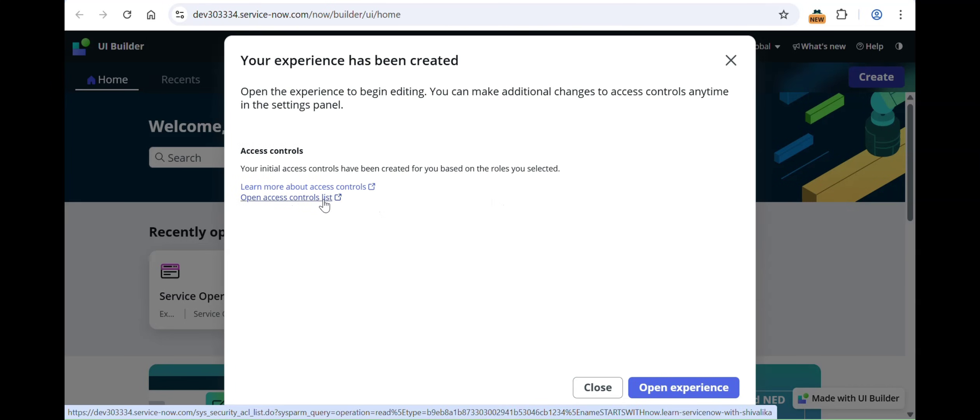
Open the new experience's access controls list, reload it and open its ux_route read access control
left_click(325, 198)
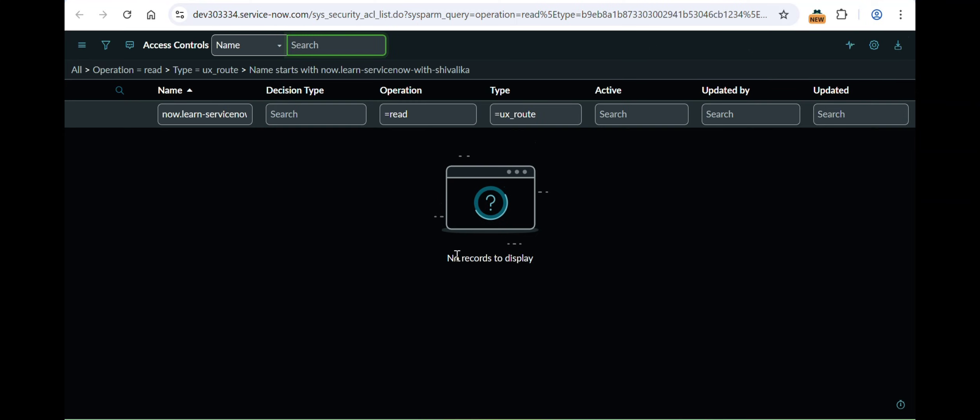
left_click(127, 15)
left_click(127, 17)
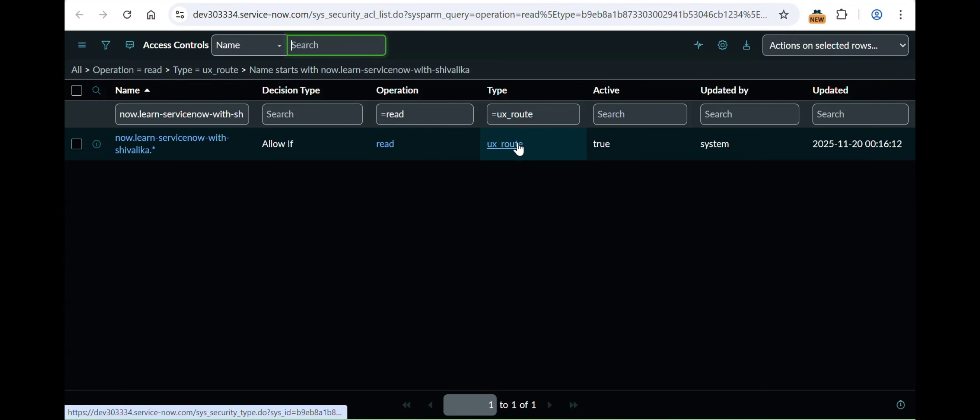
left_click(149, 145)
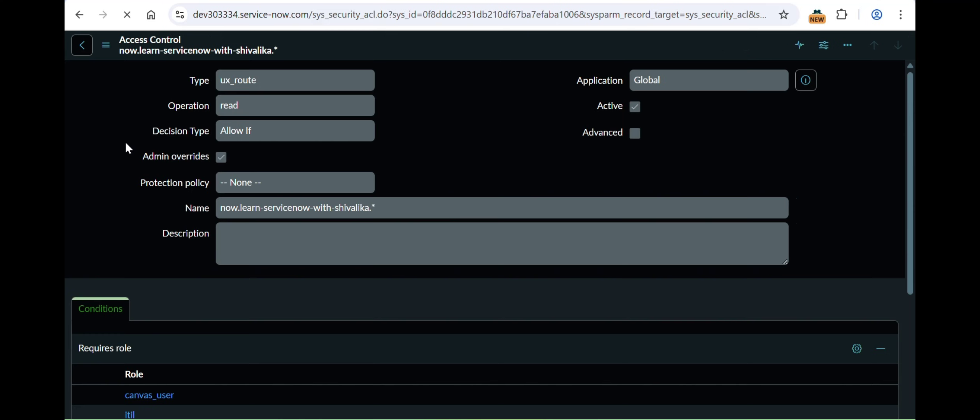
Examine the access control's general fields, conditions and required roles, and close the record
scroll(449, 281, "down", 5)
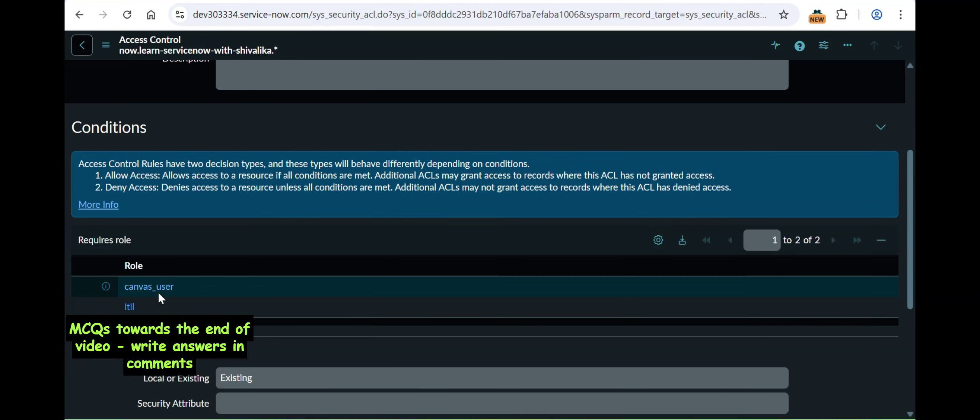
scroll(240, 249, "up", 5)
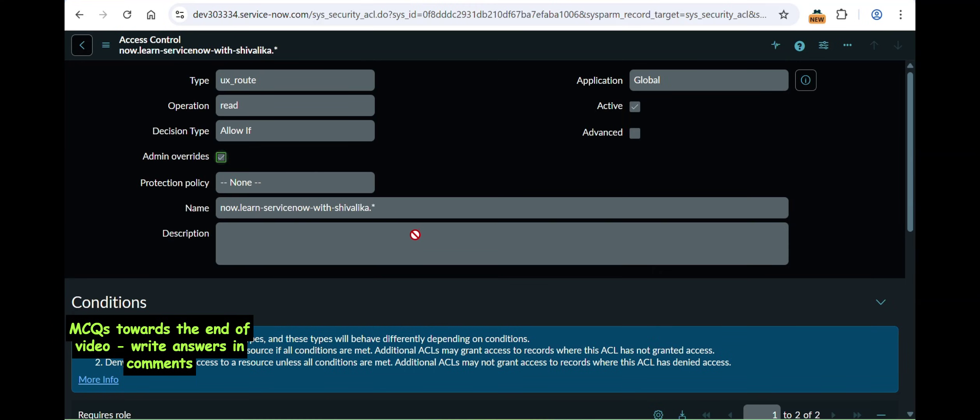
scroll(359, 234, "down", 5)
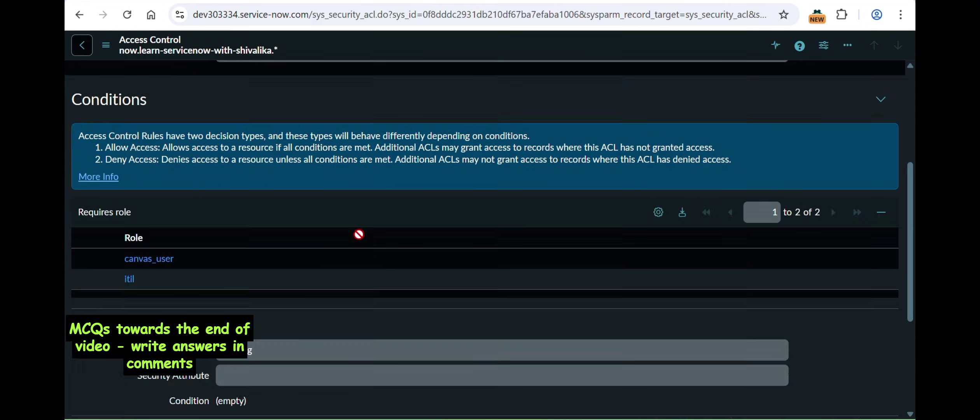
scroll(359, 234, "down", 3)
scroll(358, 234, "up", 6)
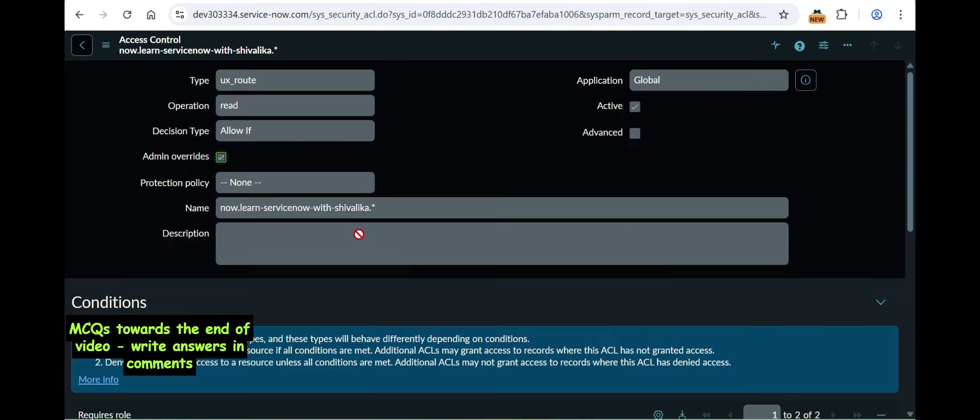
key("ctrl+w")
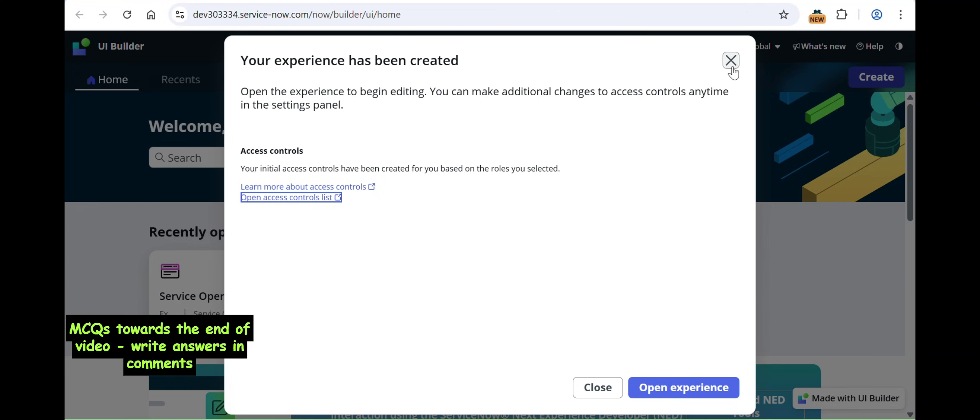
Open the newly created experience for editing and dismiss its guided tour
left_click(662, 389)
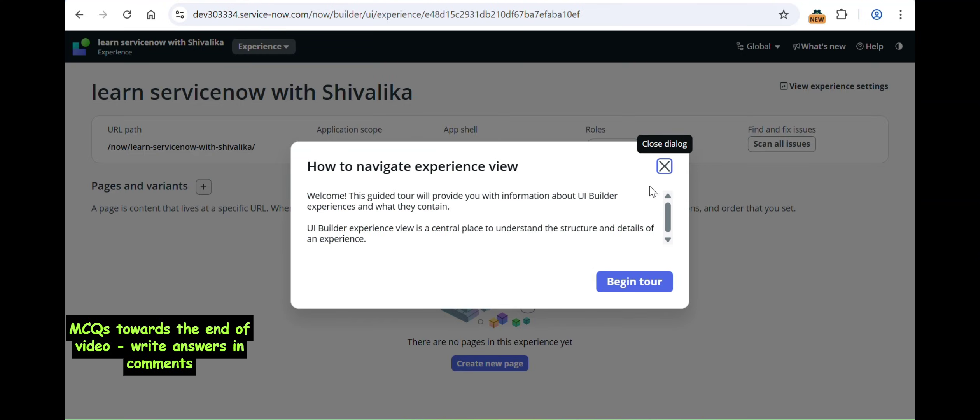
left_click(664, 167)
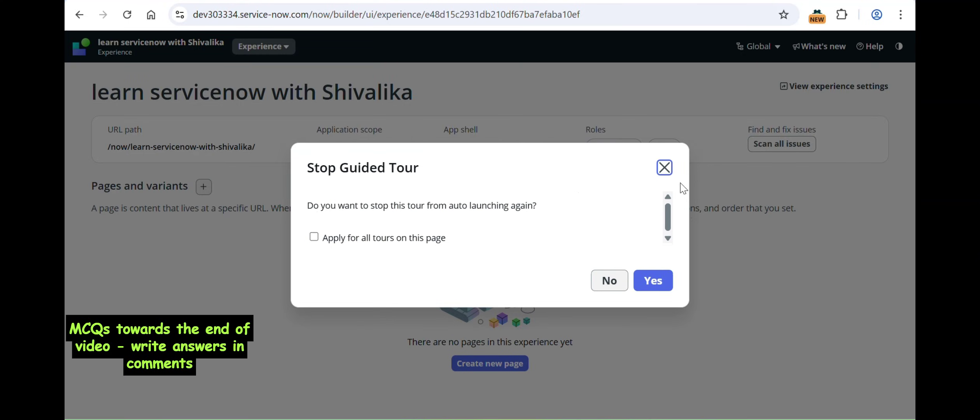
left_click(665, 168)
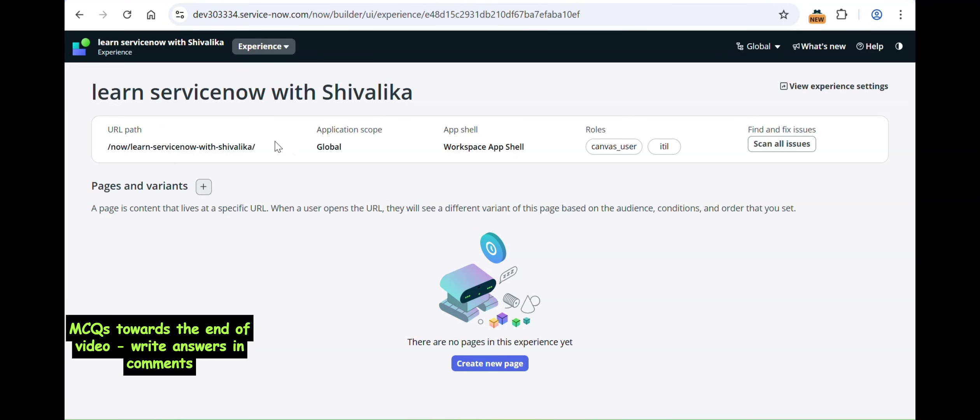
Check the experience's item selection menu and its URL path on the overview page
left_click(261, 46)
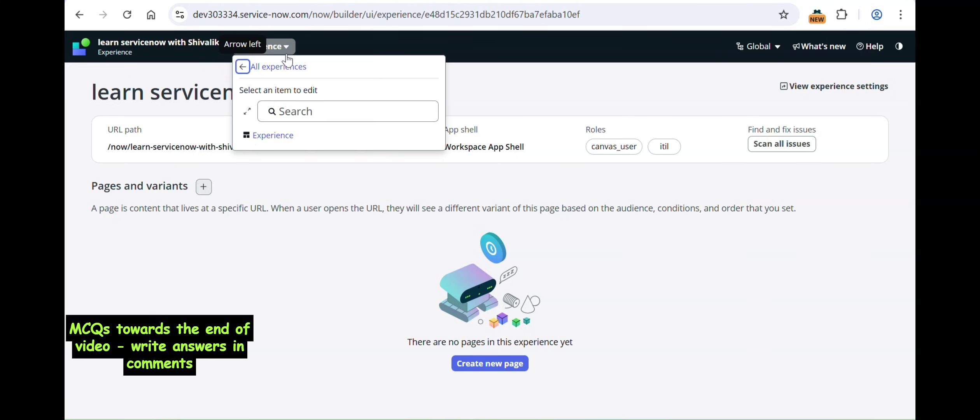
left_click(291, 225)
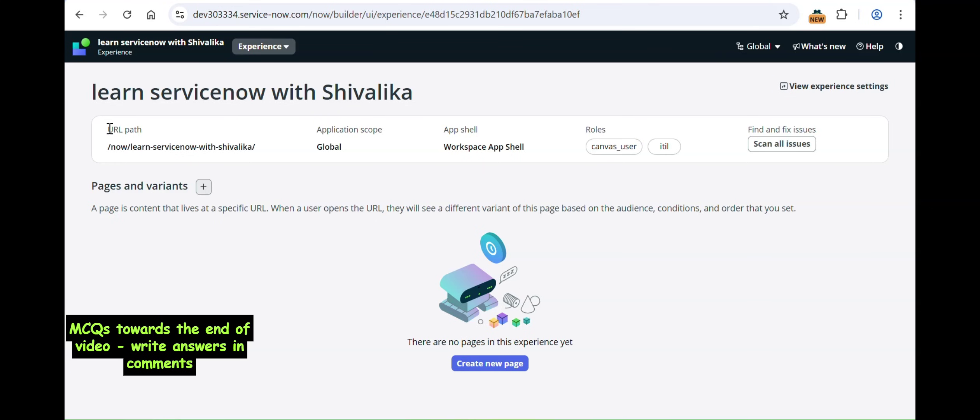
left_click_drag(110, 128, 265, 148)
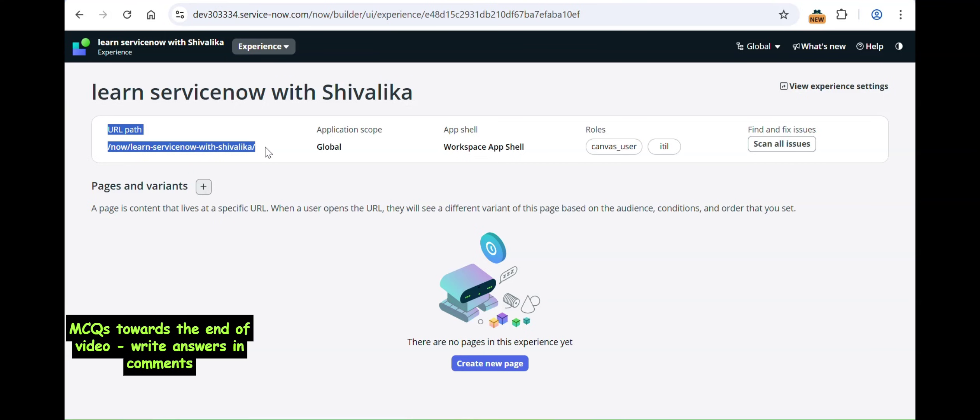
left_click(268, 152)
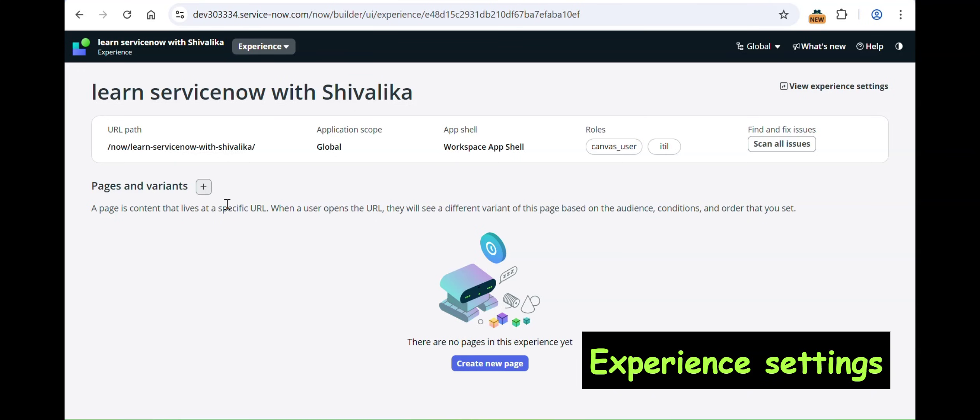
Open the experience settings and examine the title and URL path in the General section
left_click(805, 93)
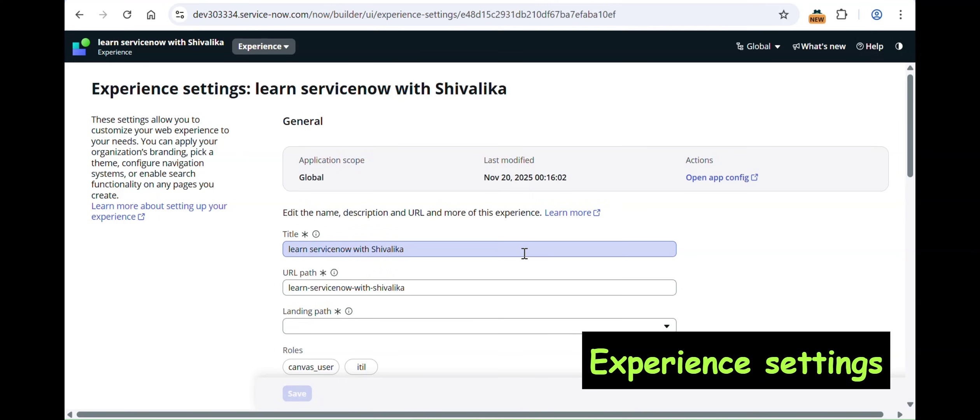
scroll(764, 267, "down", 1)
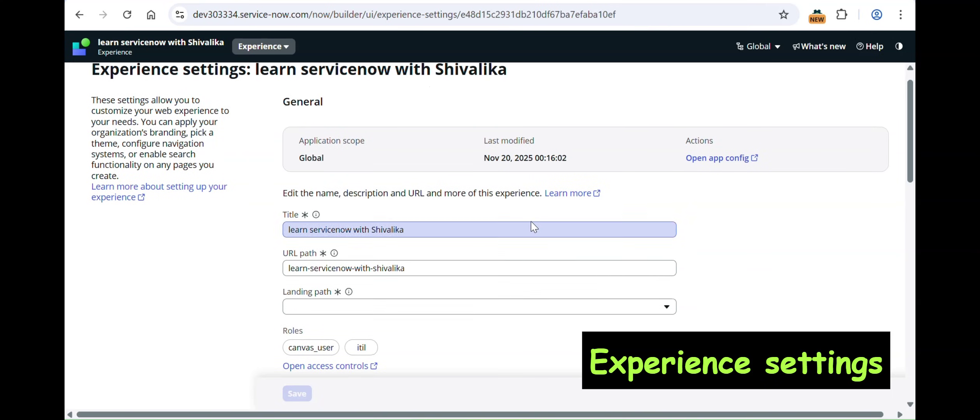
scroll(529, 211, "up", 1)
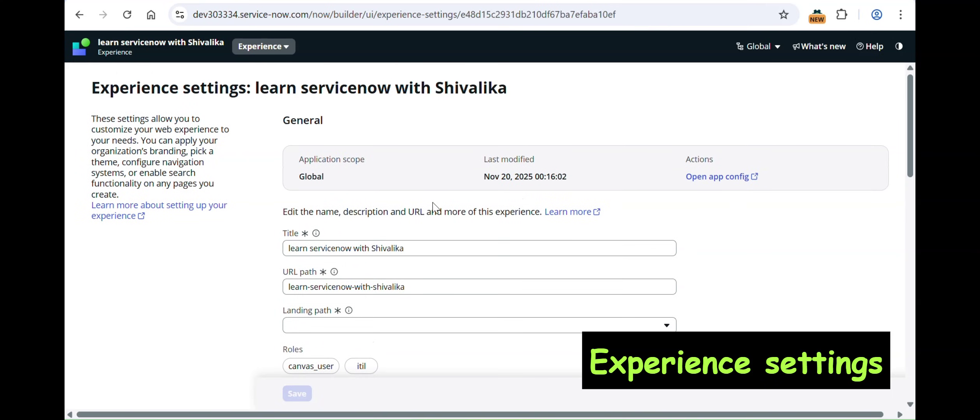
scroll(417, 245, "down", 2)
left_click(407, 215)
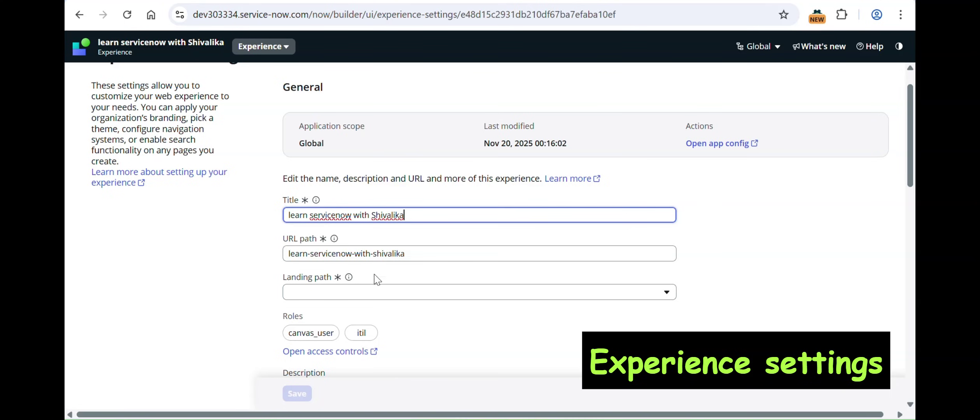
left_click(360, 255)
scroll(362, 209, "down", 3)
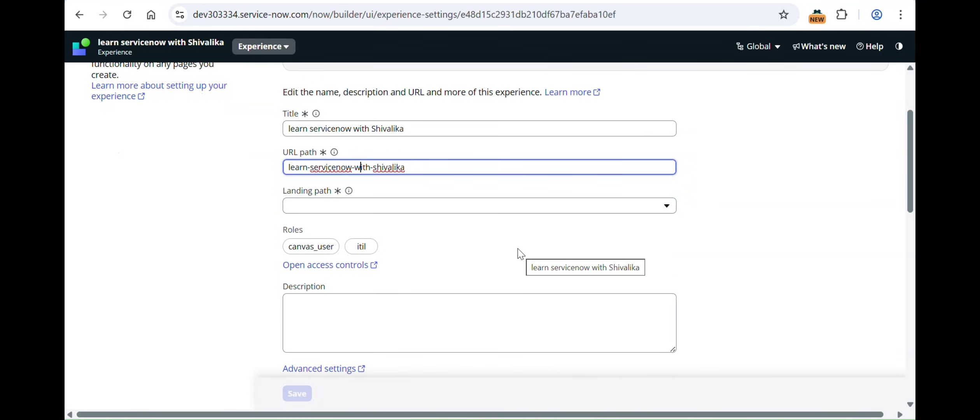
Review the landing path and roles in the General settings and check the linked access controls list
scroll(525, 239, "down", 1)
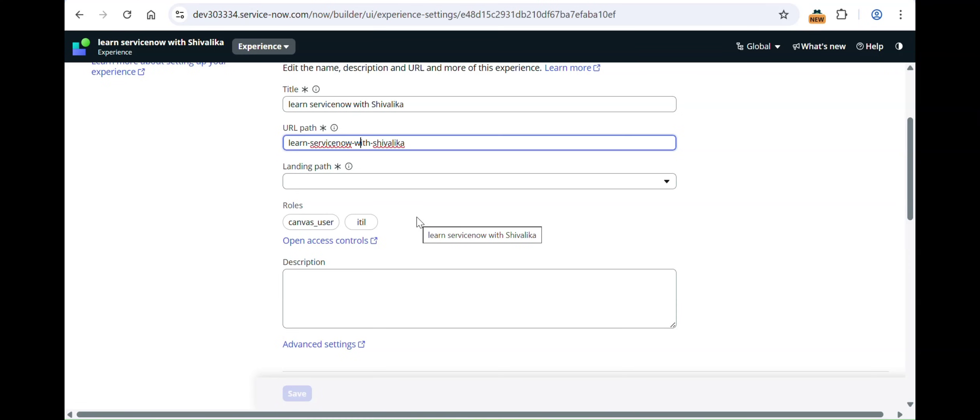
scroll(419, 223, "up", 4)
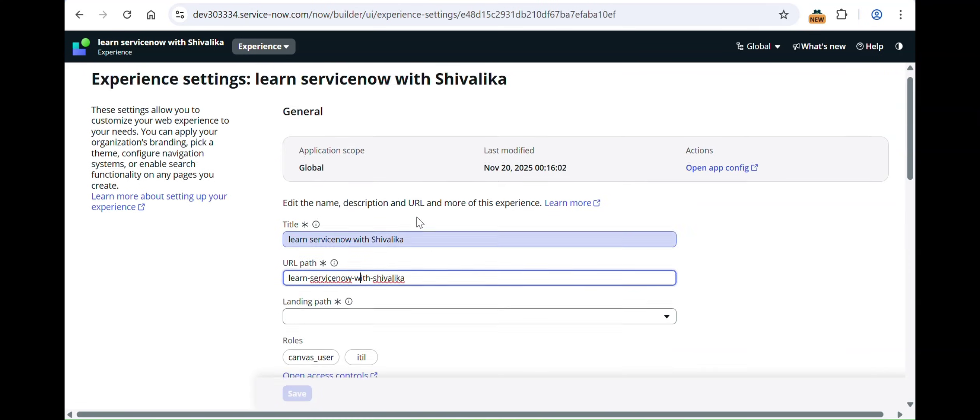
scroll(420, 223, "down", 1)
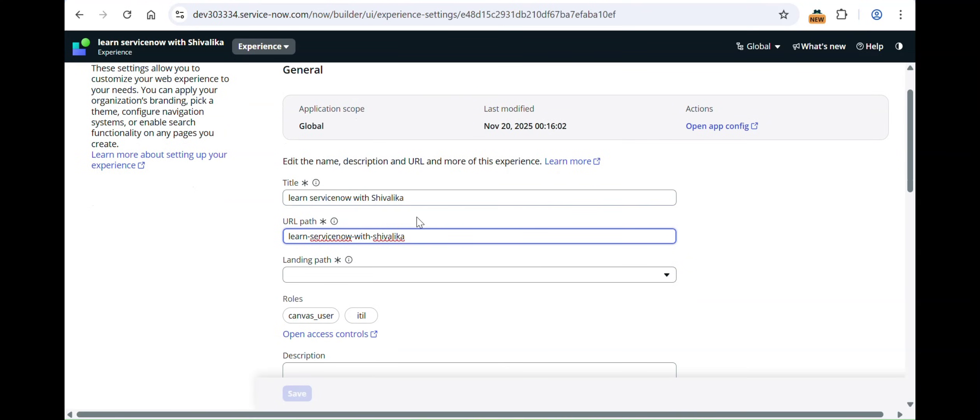
scroll(419, 222, "down", 2)
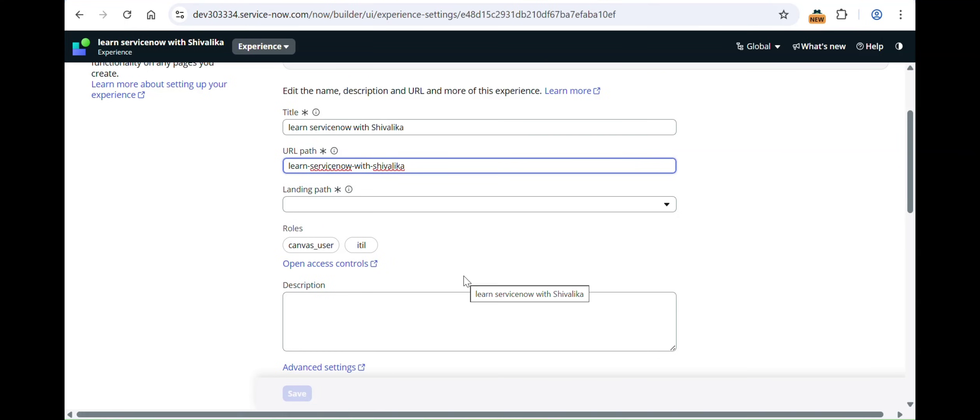
scroll(463, 280, "down", 1)
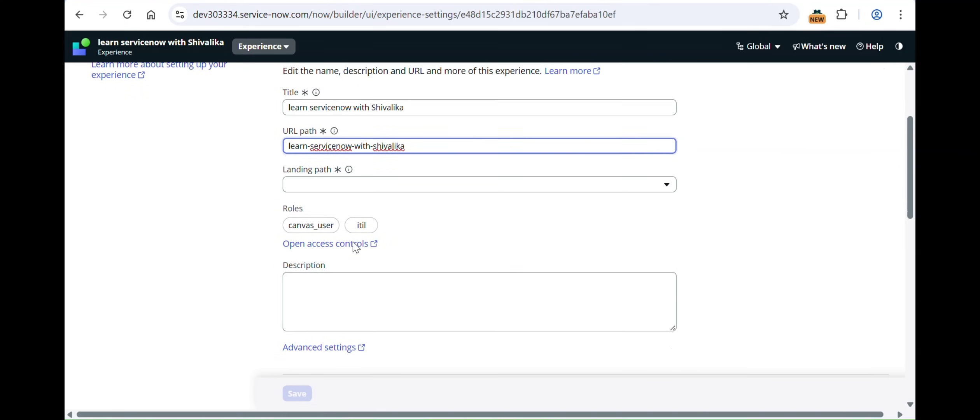
left_click(329, 245)
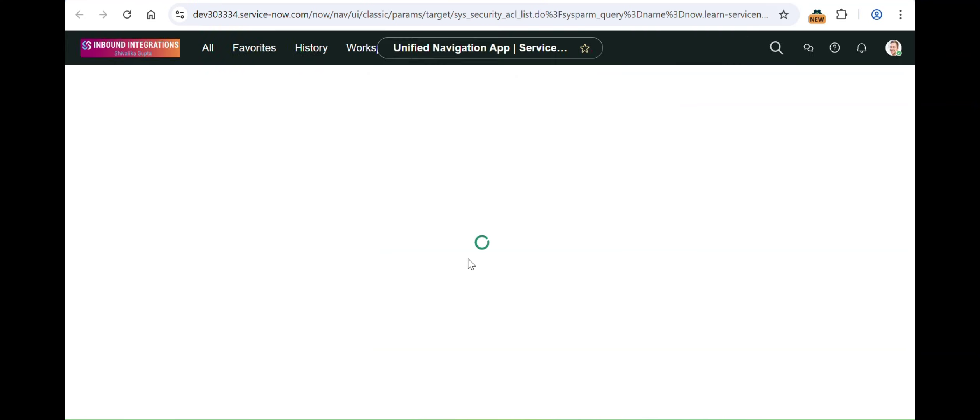
key("ctrl+w")
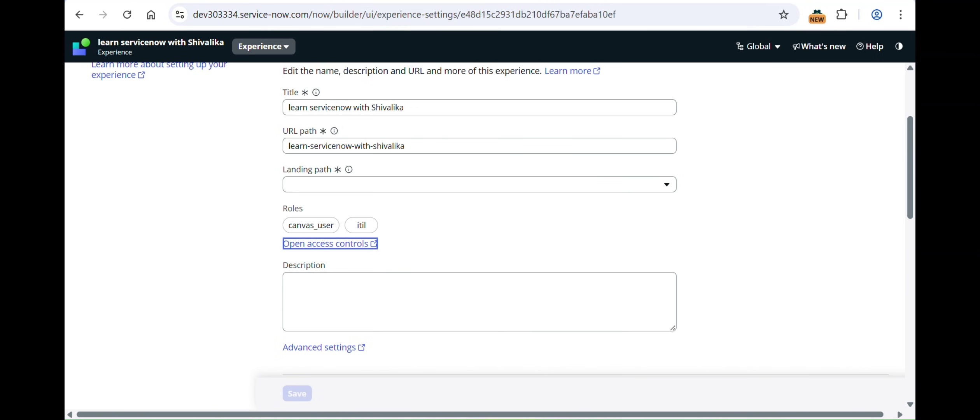
Review the Branding and theming, Side navigation, Notifications and Global search sections of the experience settings
scroll(385, 213, "up", 1)
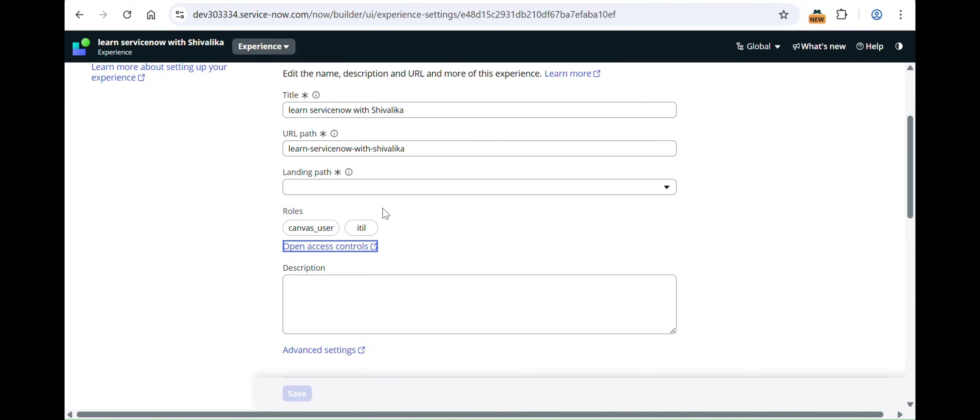
scroll(385, 213, "down", 4)
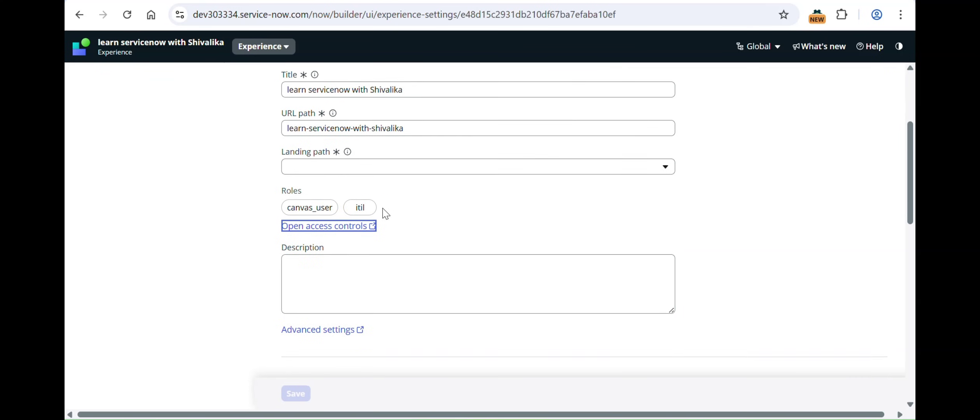
scroll(398, 268, "down", 4)
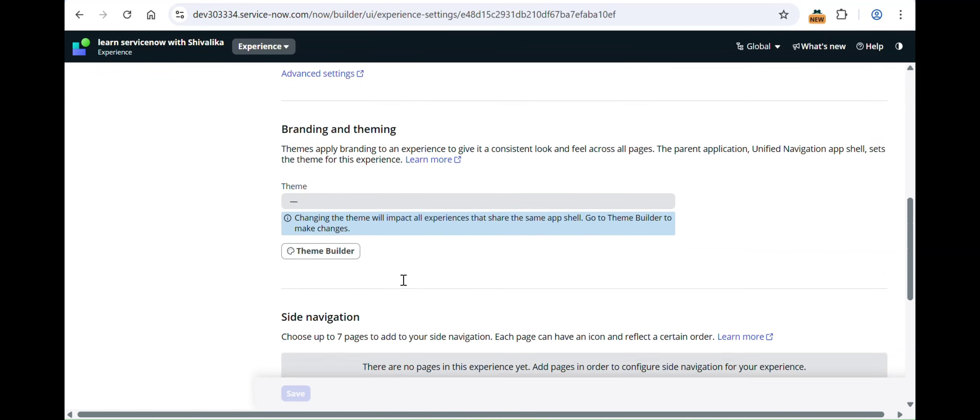
scroll(406, 237, "down", 8)
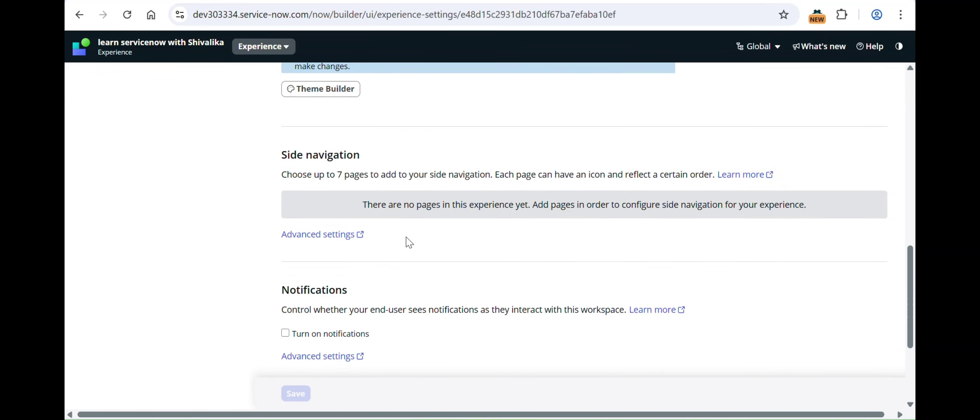
scroll(409, 243, "down", 1)
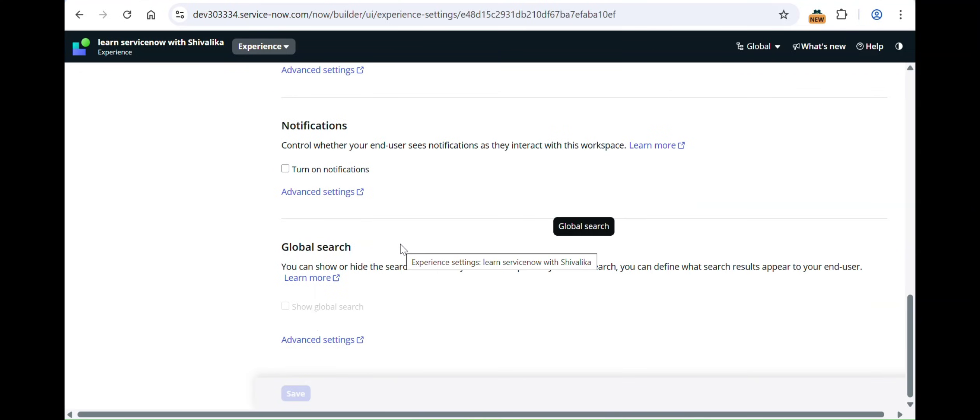
scroll(478, 310, "up", 10)
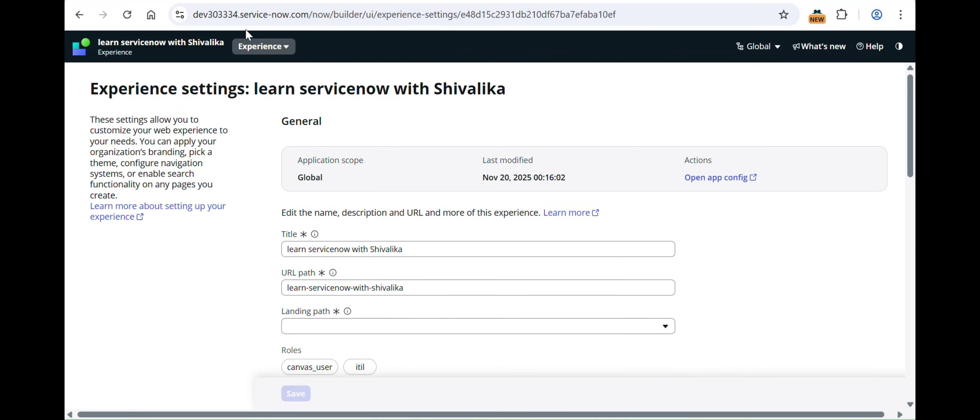
Return to the experience's overview page and dismiss the guided tour again
left_click(79, 15)
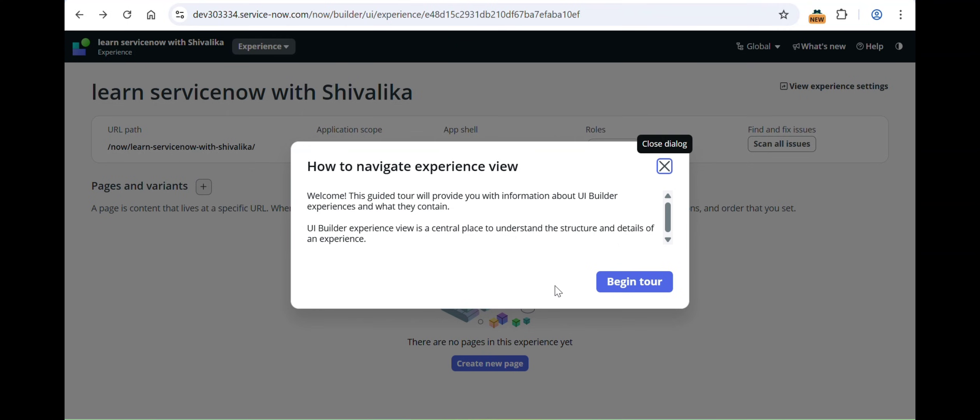
left_click(666, 170)
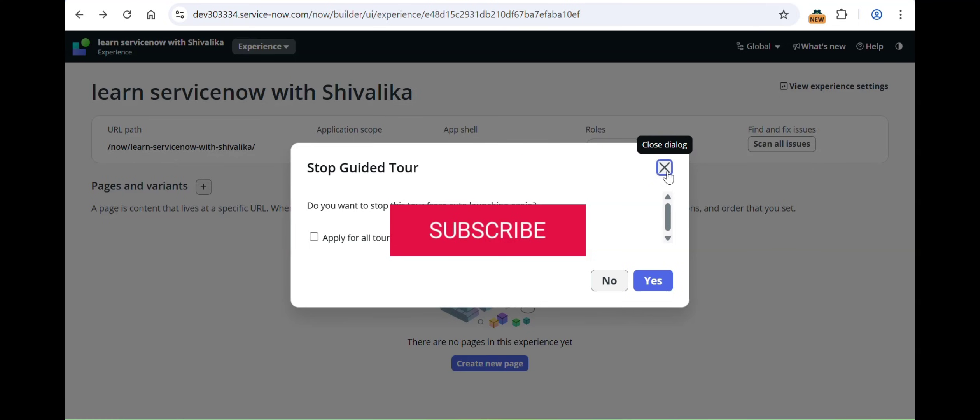
left_click(666, 170)
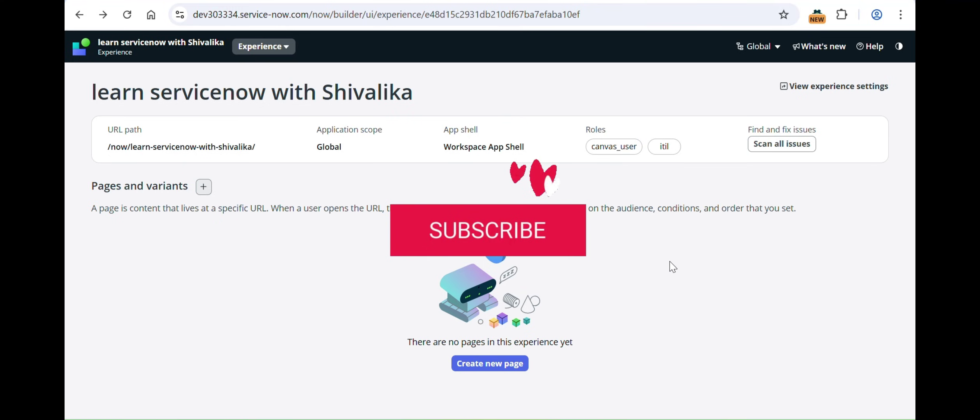